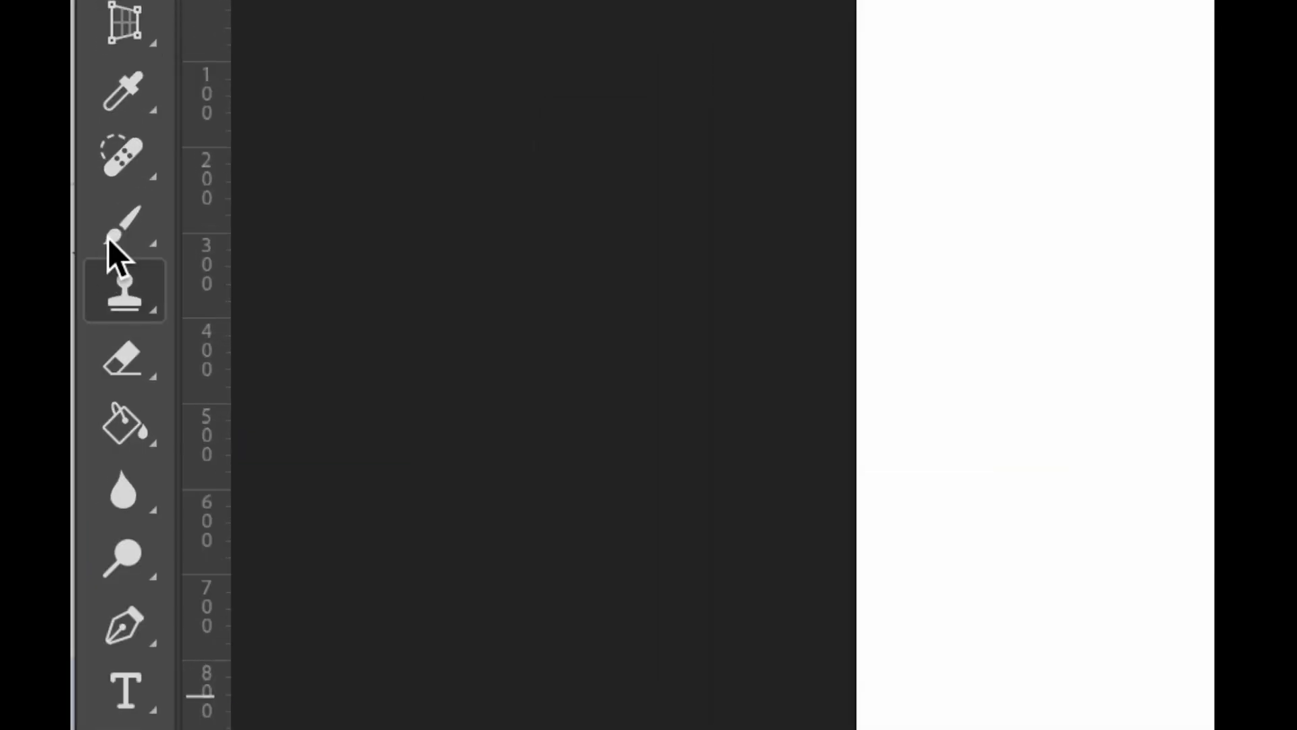
# Step: Activate the Brush tool and show its preset settings (Hard Round, 39 px, 100% hardness)
pyautogui.click(148, 233)
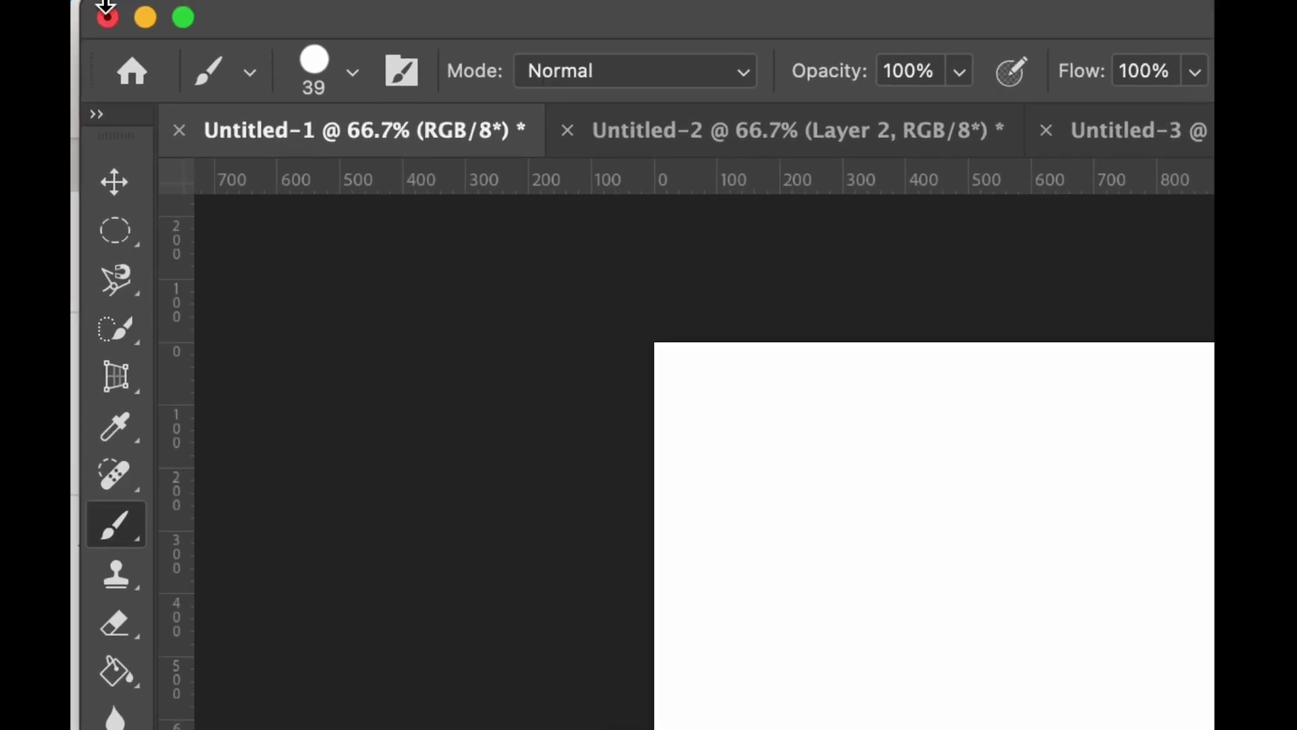
pyautogui.click(351, 72)
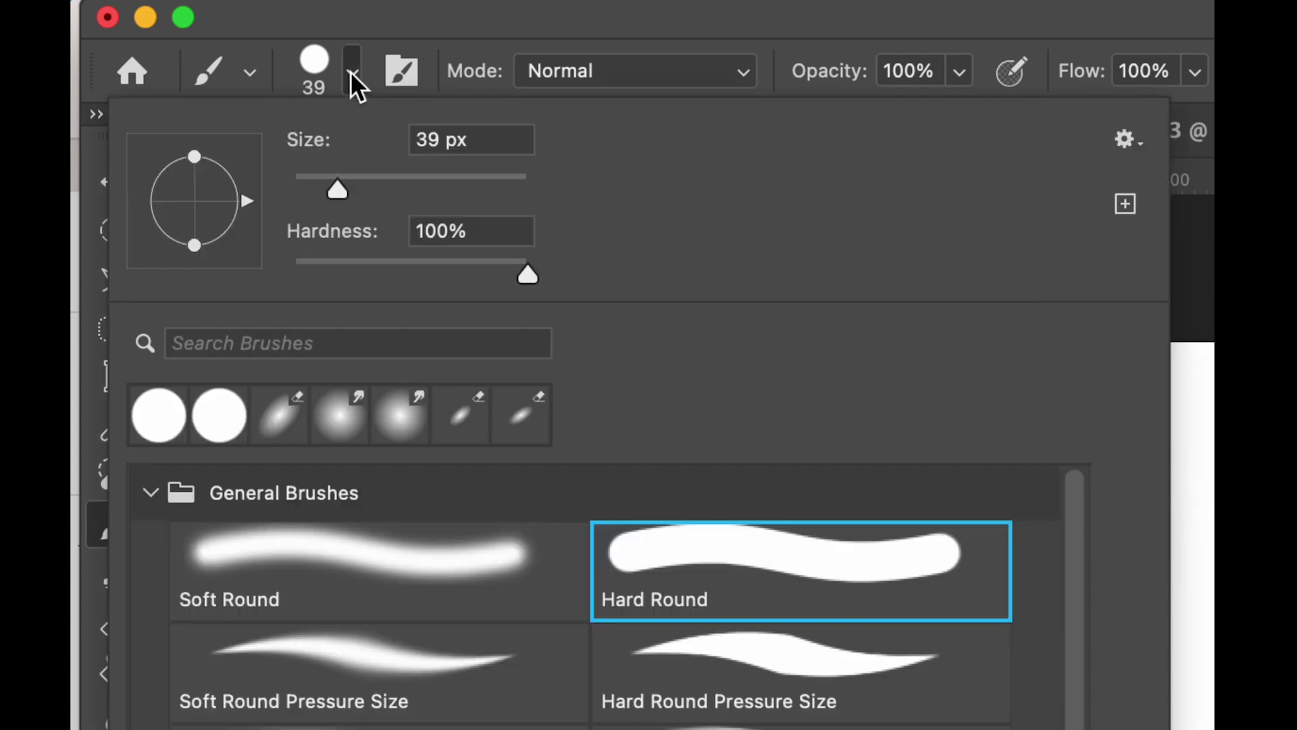
# Step: Enlarge the brush to 60 px and choose the Hard Round tip from General Brushes
pyautogui.moveTo(338, 184); pyautogui.dragTo(362, 189)
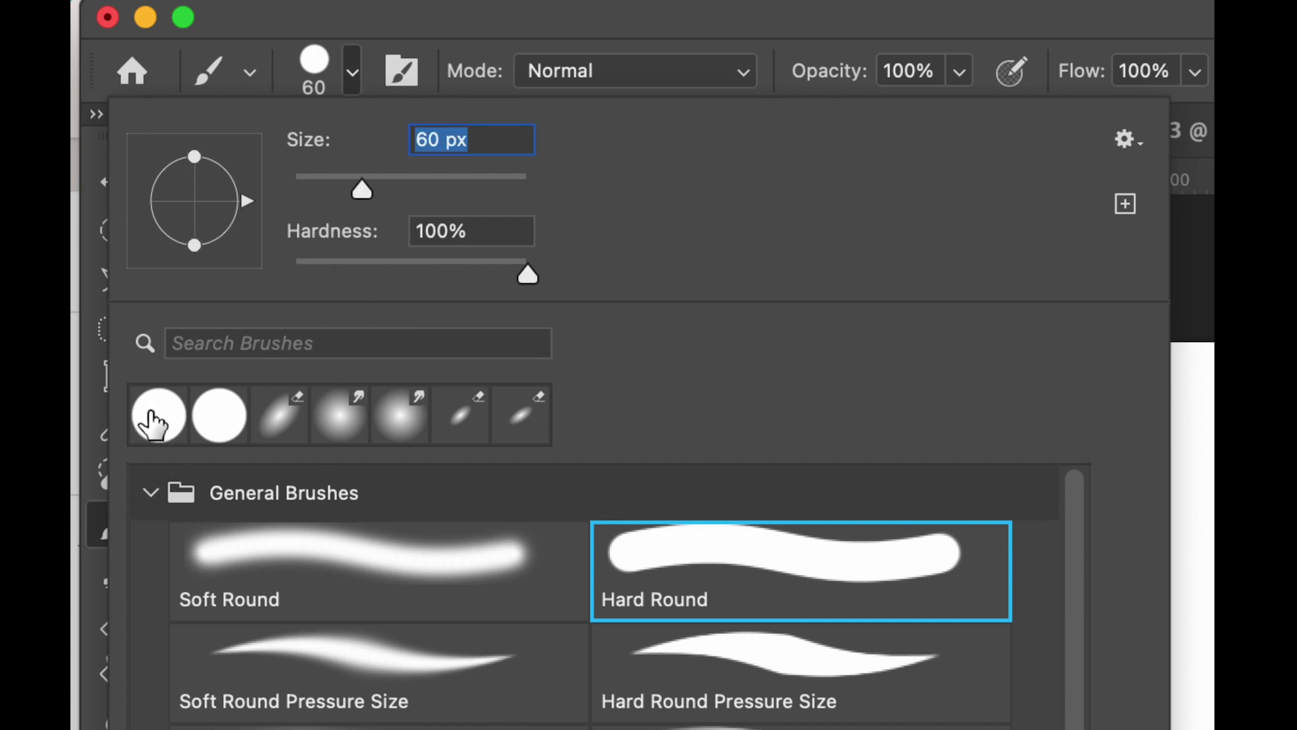
pyautogui.click(150, 494)
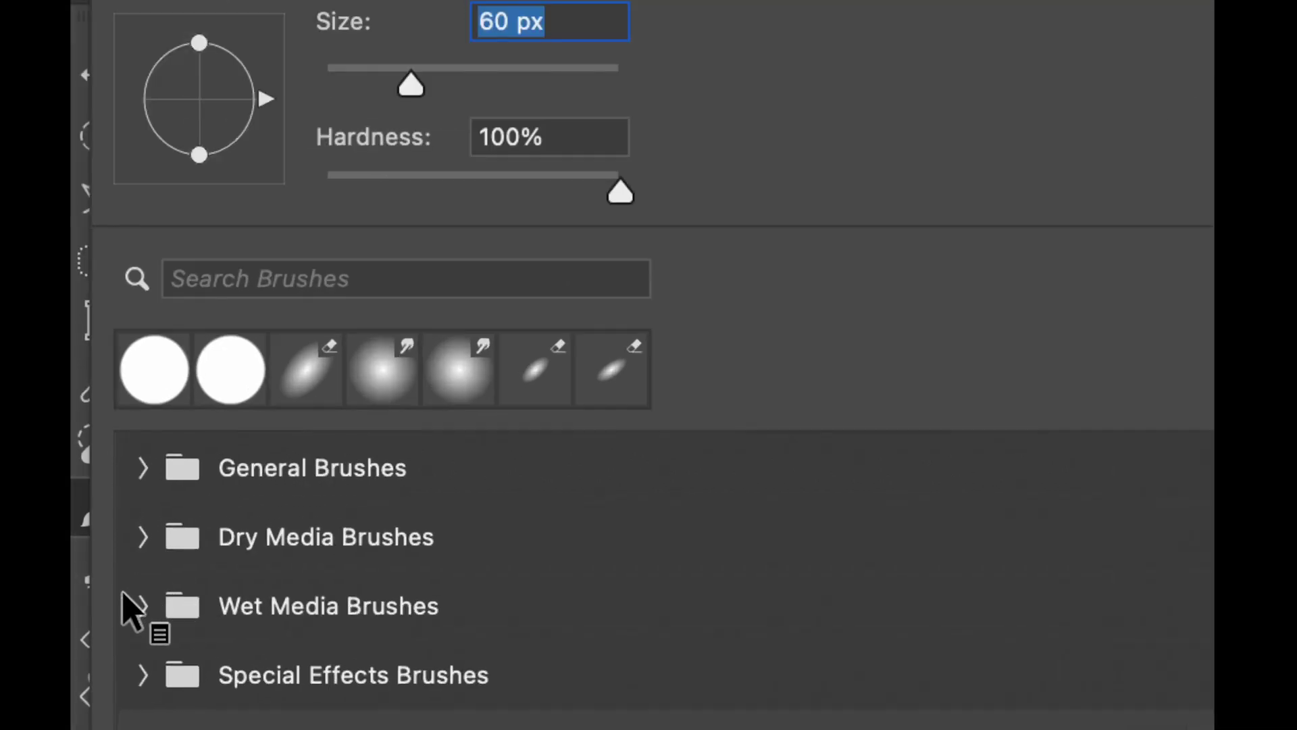
pyautogui.click(143, 468)
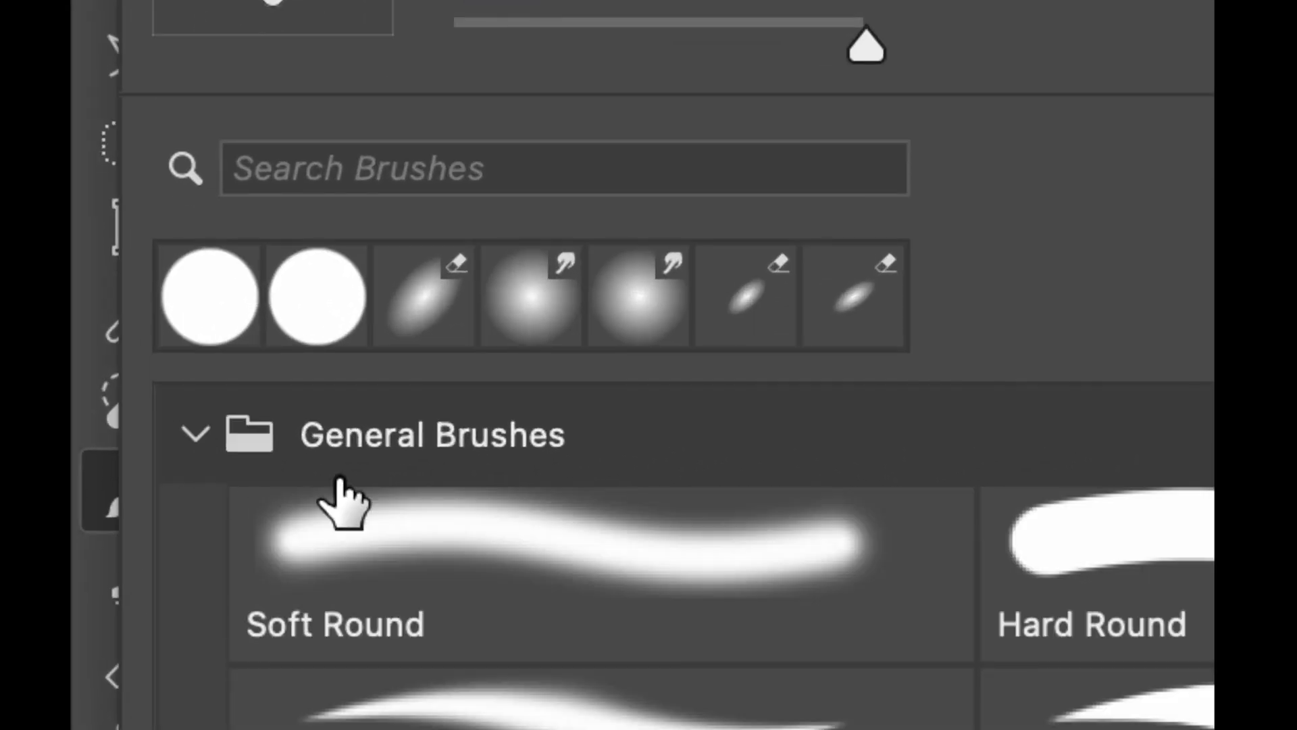
pyautogui.click(1119, 561)
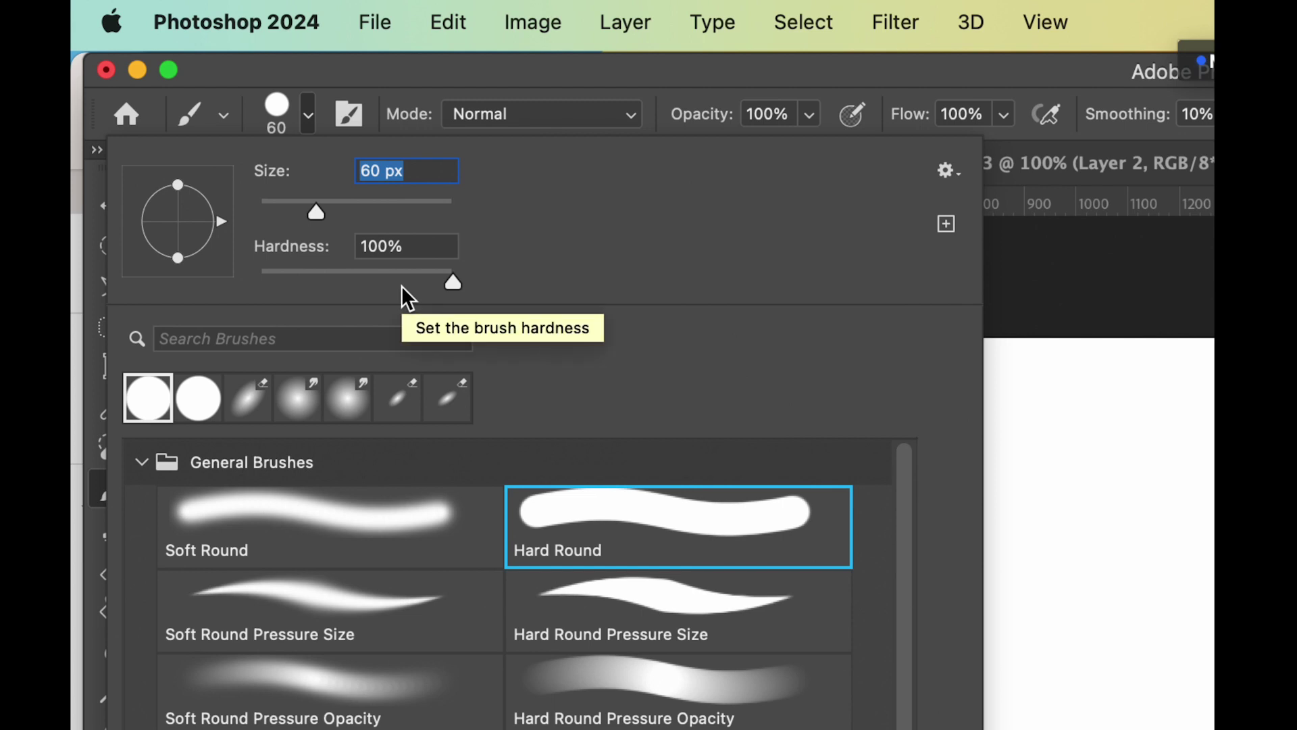
pyautogui.click(1105, 271)
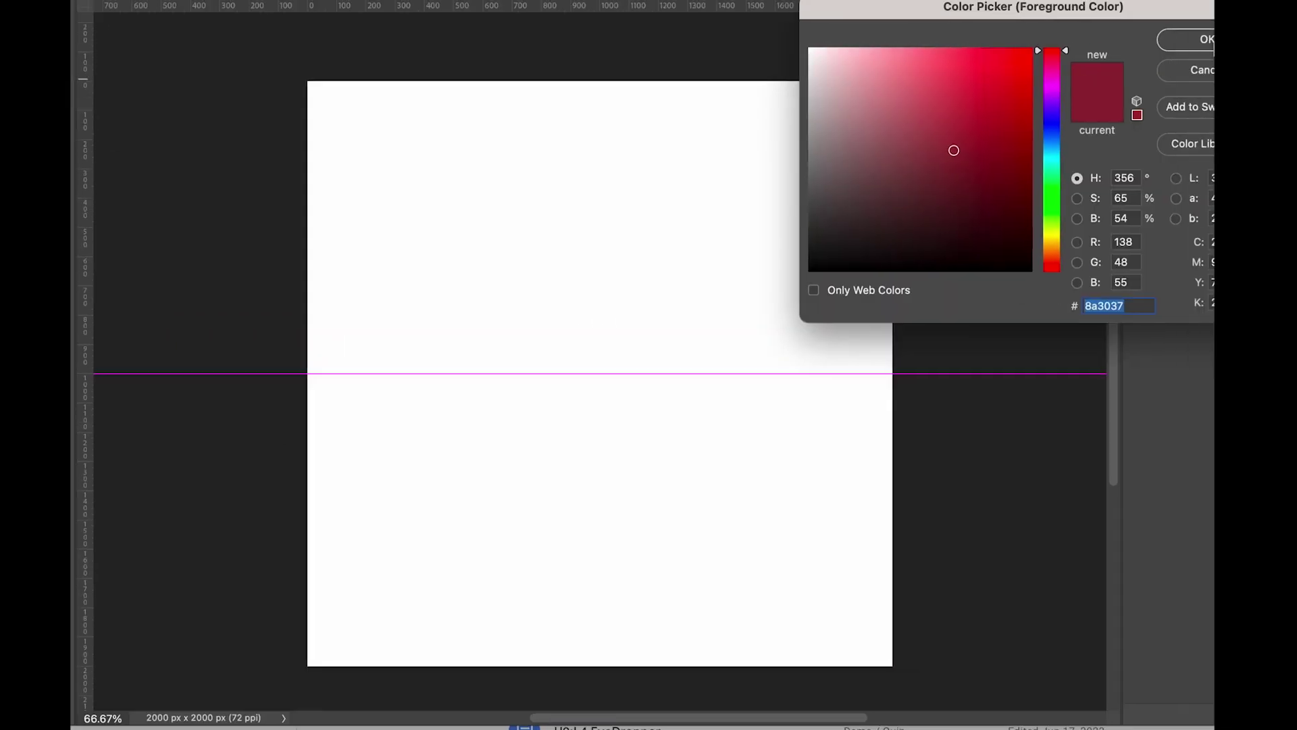
# Step: Accept dark red #8a3037 as the foreground painting colour
pyautogui.click(1209, 39)
# Step: Paint a dark red dab, a wavy line across the top, and two crossing dark-red strokes
pyautogui.click(317, 117)
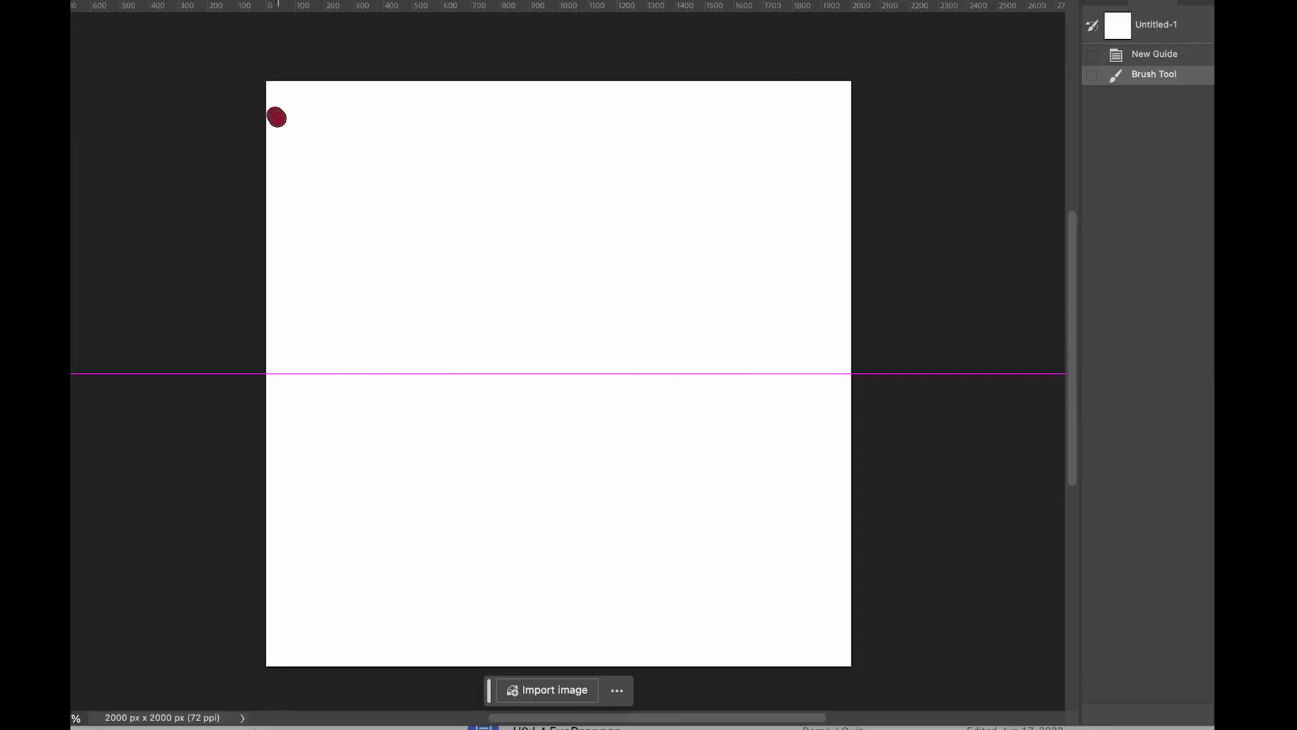
pyautogui.moveTo(276, 118)
pyautogui.mouseDown()
pyautogui.moveTo(321, 135)
pyautogui.moveTo(349, 119)
pyautogui.moveTo(393, 145)
pyautogui.moveTo(435, 129)
pyautogui.moveTo(477, 154)
pyautogui.moveTo(521, 152)
pyautogui.moveTo(551, 126)
pyautogui.moveTo(653, 148)
pyautogui.moveTo(723, 120)
pyautogui.moveTo(773, 145)
pyautogui.moveTo(834, 133)
pyautogui.mouseUp()
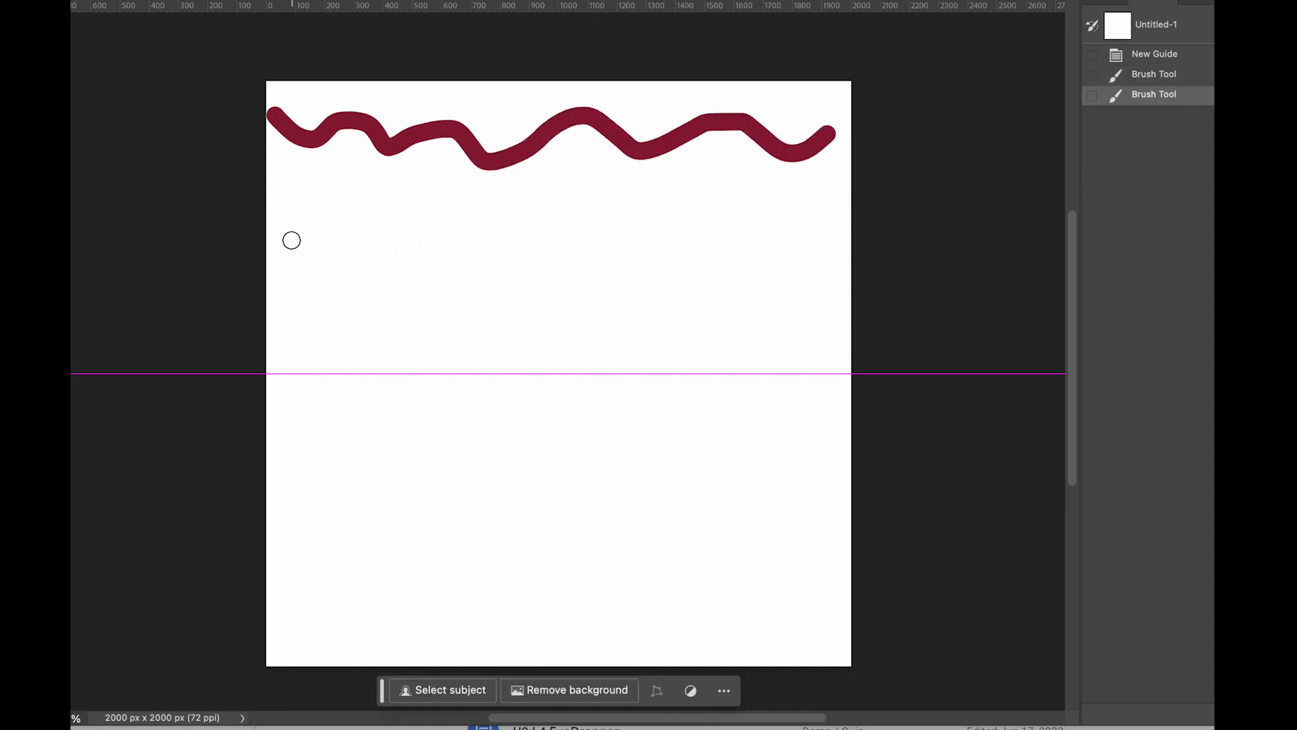
pyautogui.moveTo(293, 191)
pyautogui.mouseDown()
pyautogui.moveTo(407, 213)
pyautogui.moveTo(539, 300)
pyautogui.moveTo(710, 336)
pyautogui.moveTo(805, 346)
pyautogui.mouseUp()
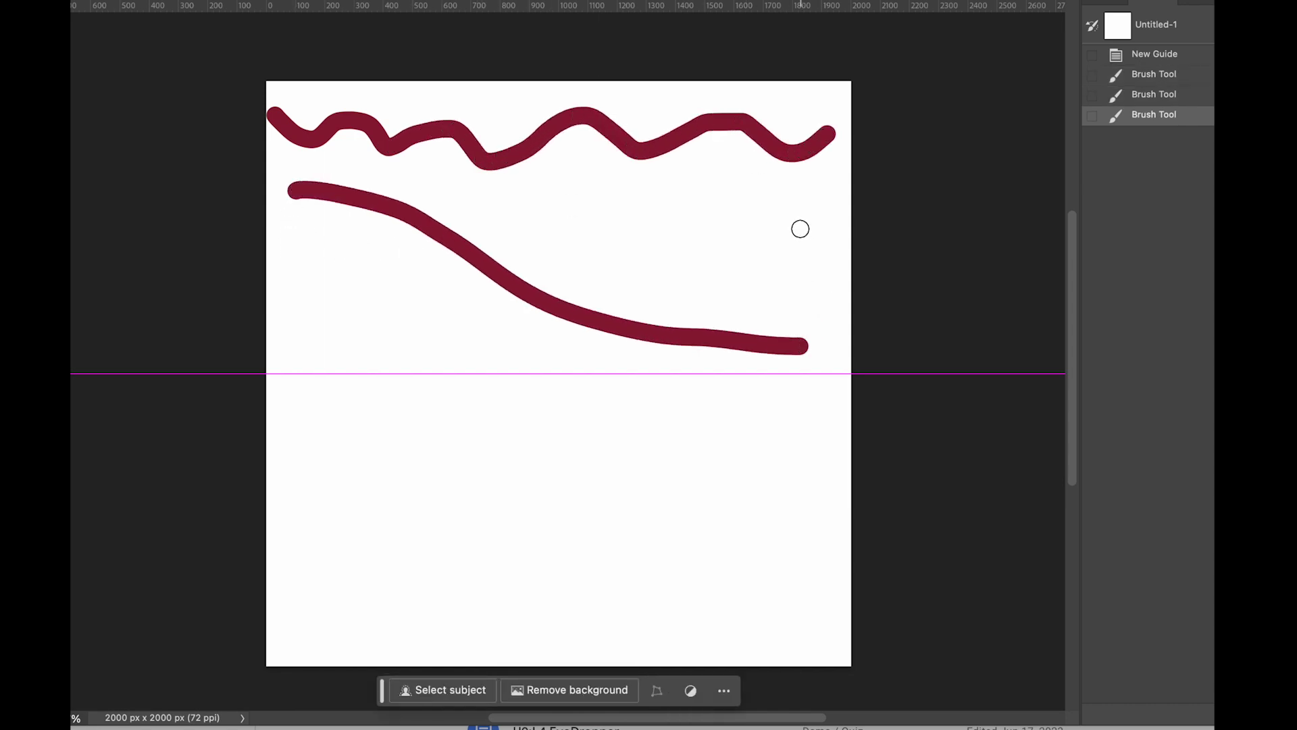
pyautogui.moveTo(788, 212)
pyautogui.mouseDown()
pyautogui.moveTo(617, 226)
pyautogui.moveTo(319, 363)
pyautogui.mouseUp()
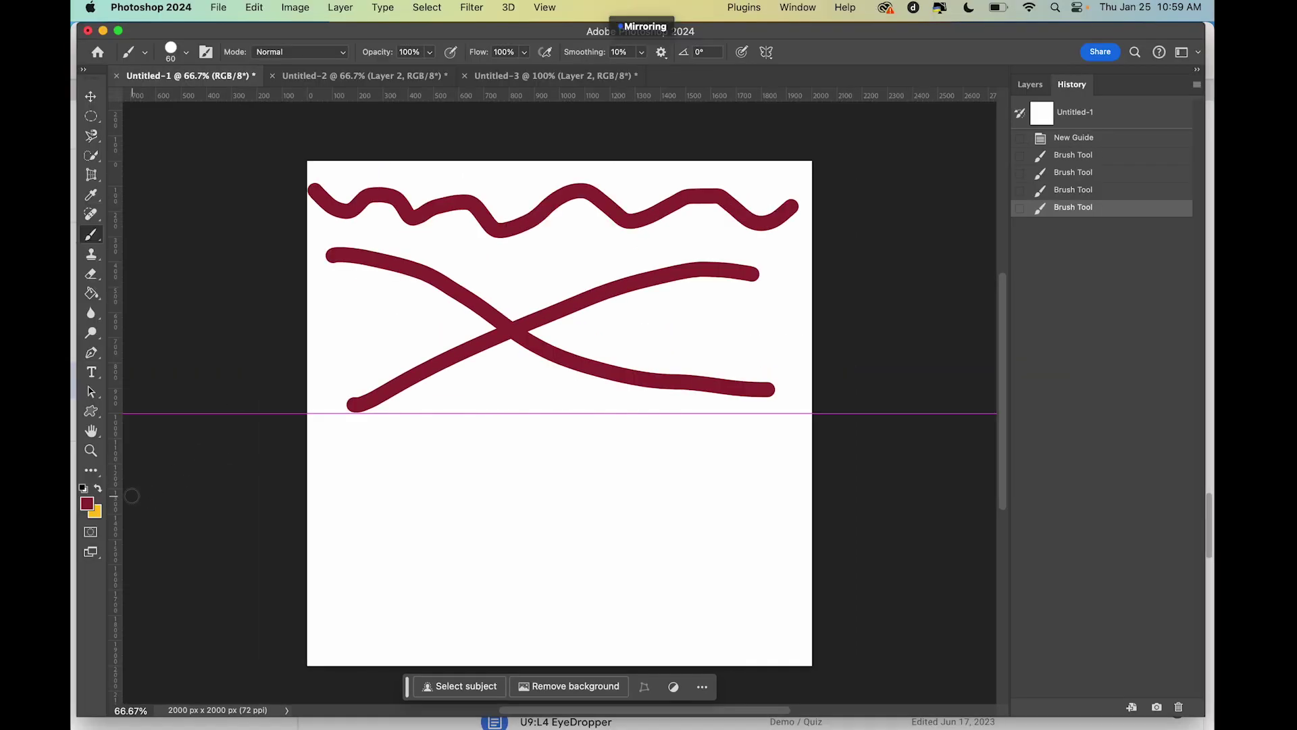
# Step: Swap to yellow and paint one horizontal and three vertical yellow strokes
pyautogui.click(99, 488)
pyautogui.moveTo(319, 313); pyautogui.dragTo(860, 302)
pyautogui.moveTo(440, 150); pyautogui.dragTo(447, 354)
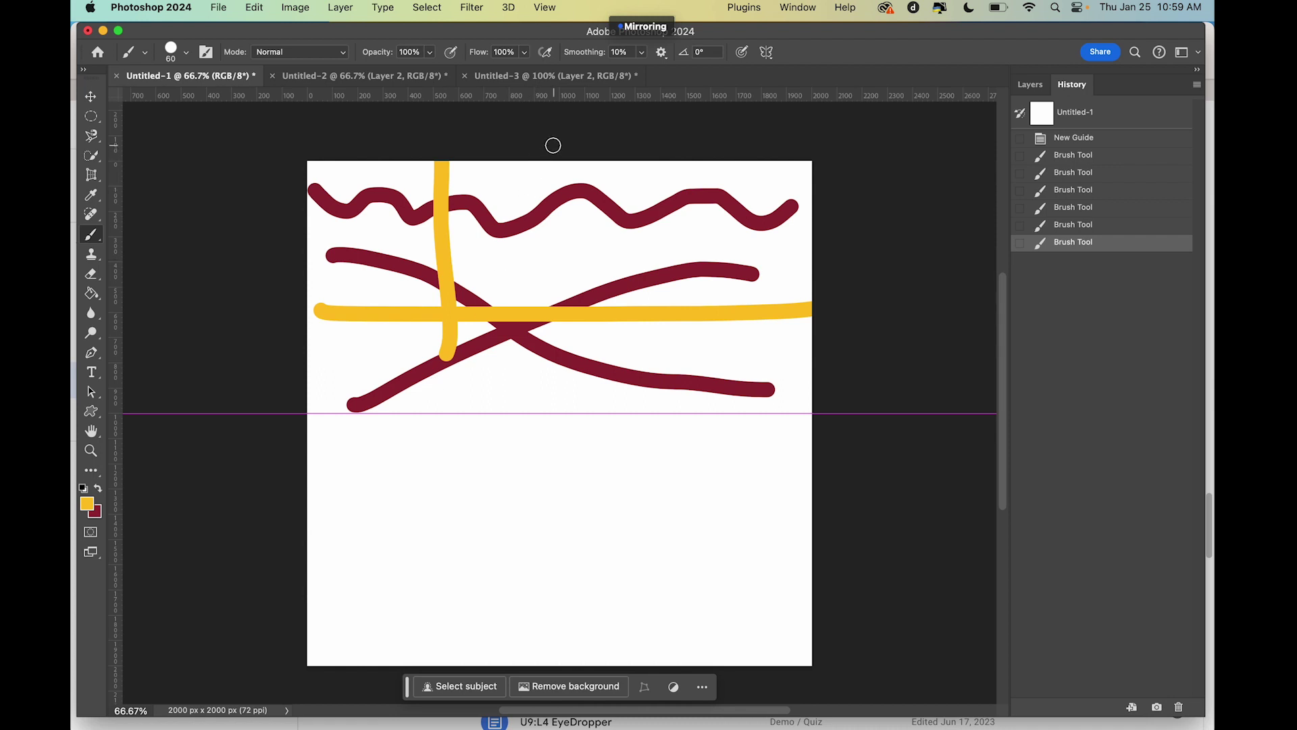
pyautogui.moveTo(553, 146); pyautogui.dragTo(589, 356)
pyautogui.moveTo(700, 145); pyautogui.dragTo(710, 395)
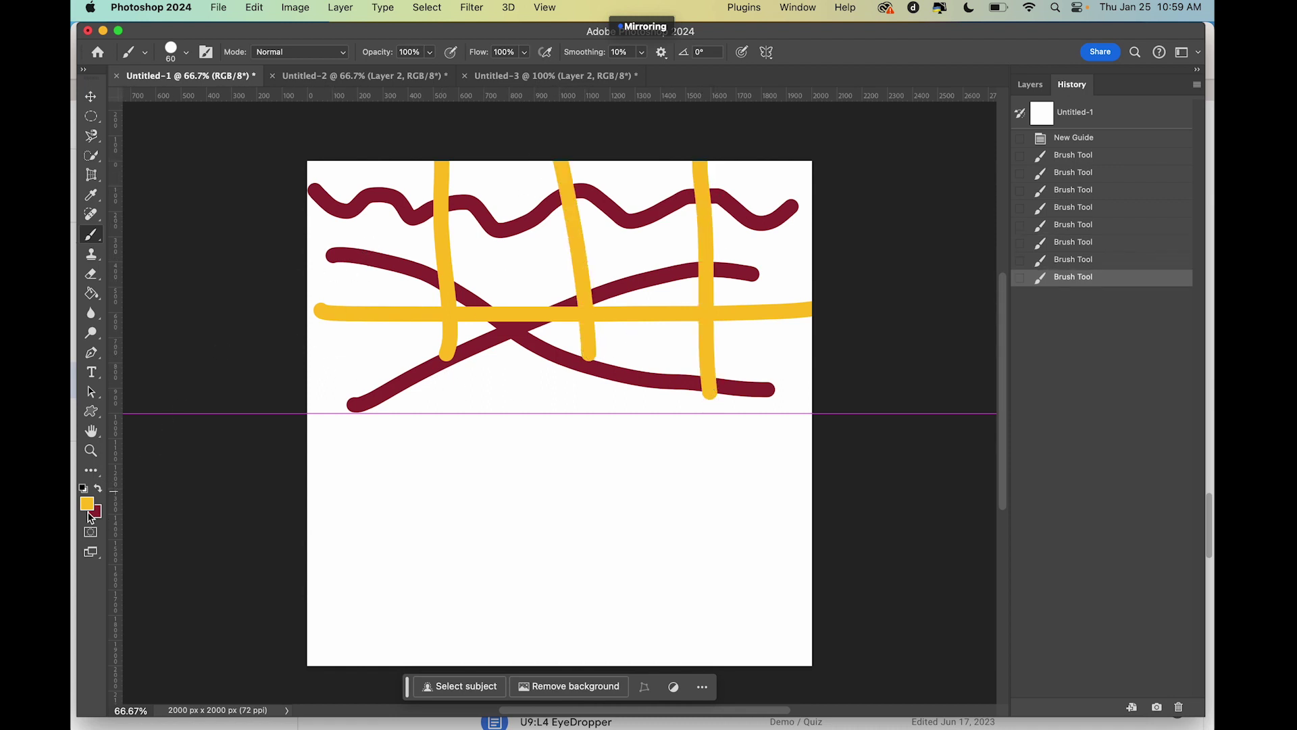
# Step: Set the painting colour to blue and stamp five blue dots across the upper canvas
pyautogui.click(87, 505)
pyautogui.click(949, 203)
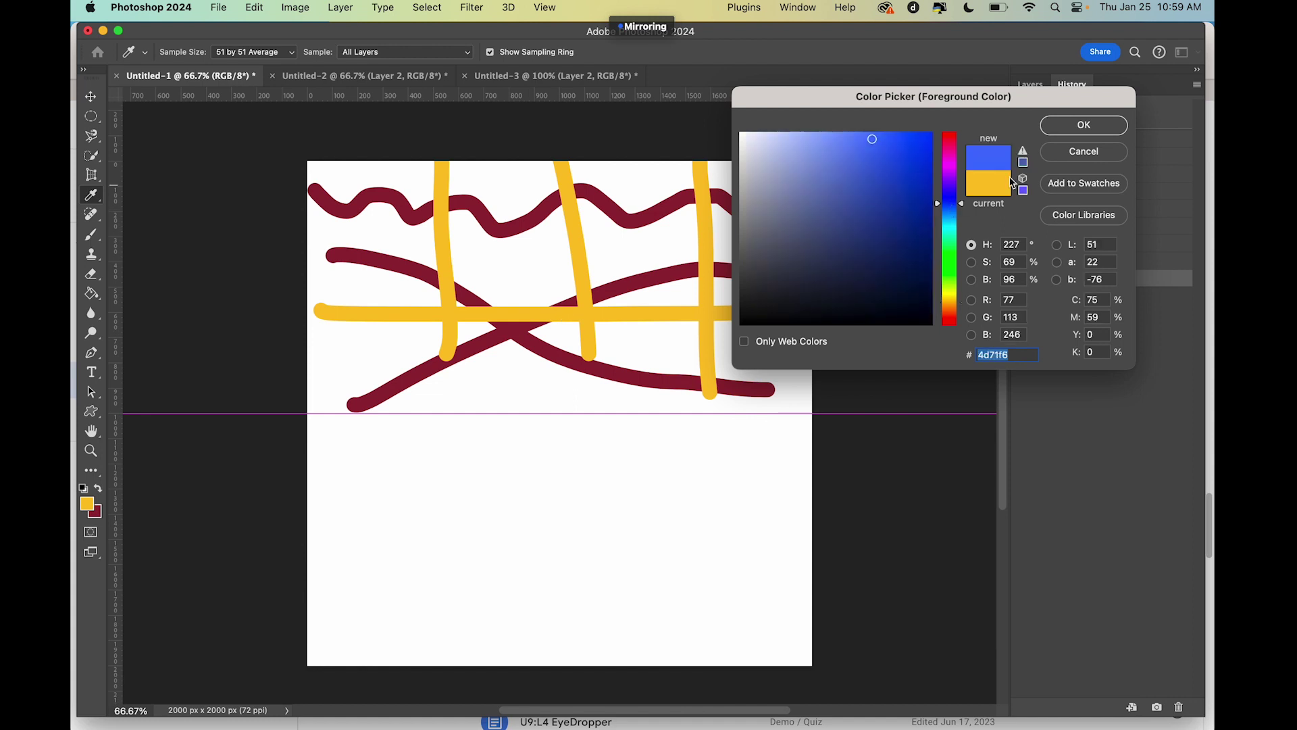
pyautogui.click(1083, 126)
pyautogui.click(362, 230)
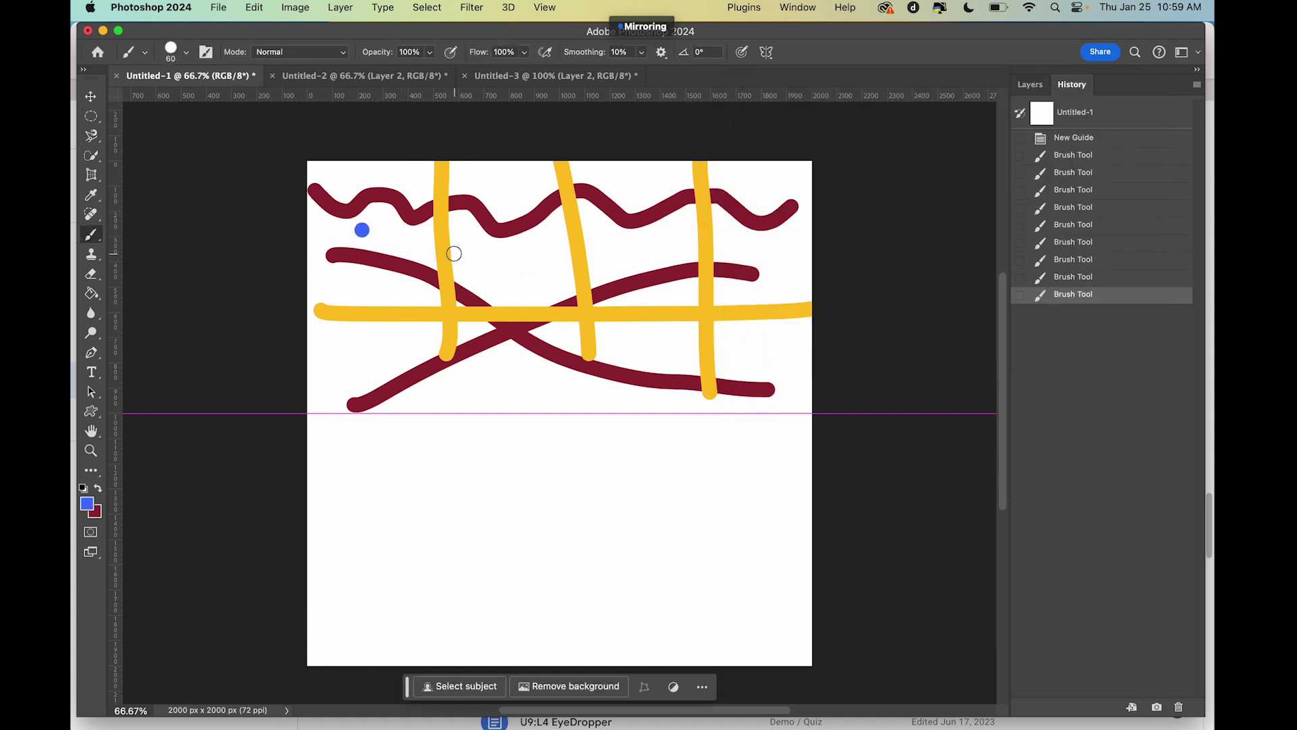
pyautogui.click(492, 261)
pyautogui.click(508, 182)
pyautogui.click(628, 179)
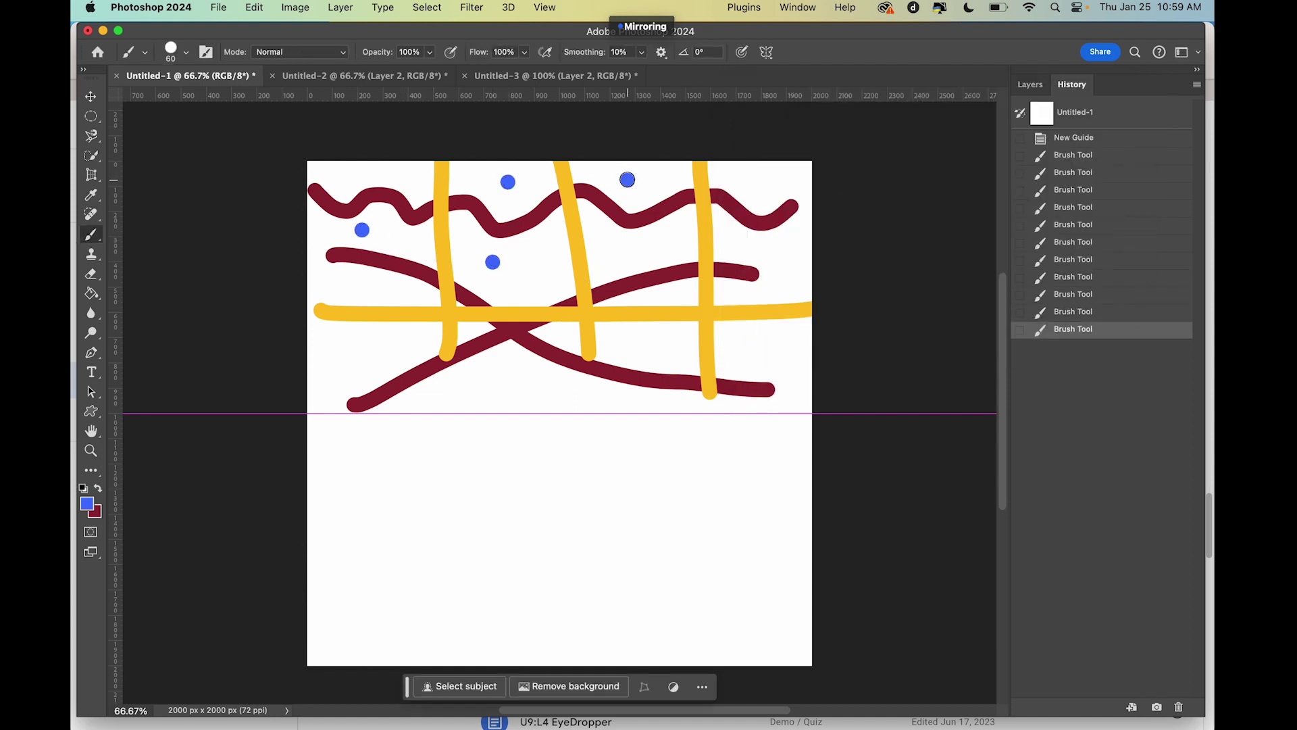
pyautogui.click(612, 257)
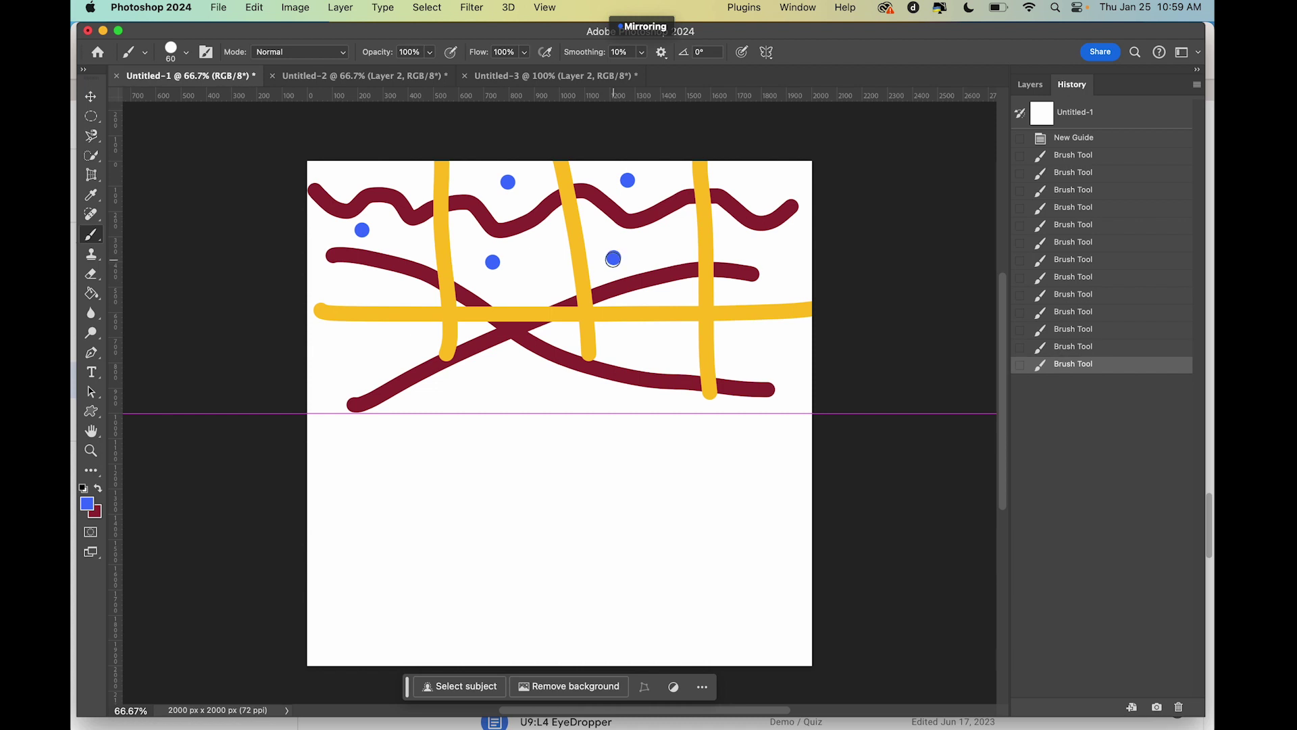
# Step: Stamp more blue dots below the yellow line, along the left edge and between strokes
pyautogui.click(639, 351)
pyautogui.click(770, 352)
pyautogui.click(790, 260)
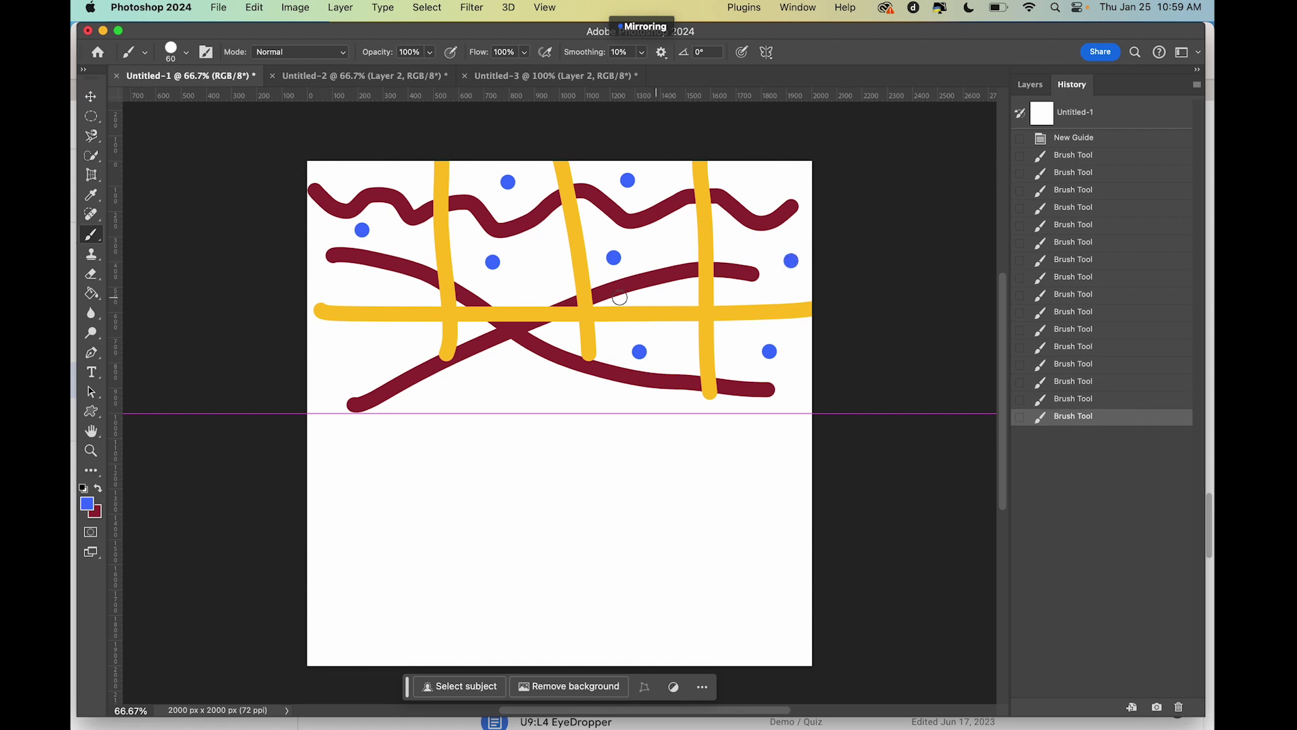
pyautogui.click(454, 405)
pyautogui.click(348, 369)
pyautogui.click(356, 301)
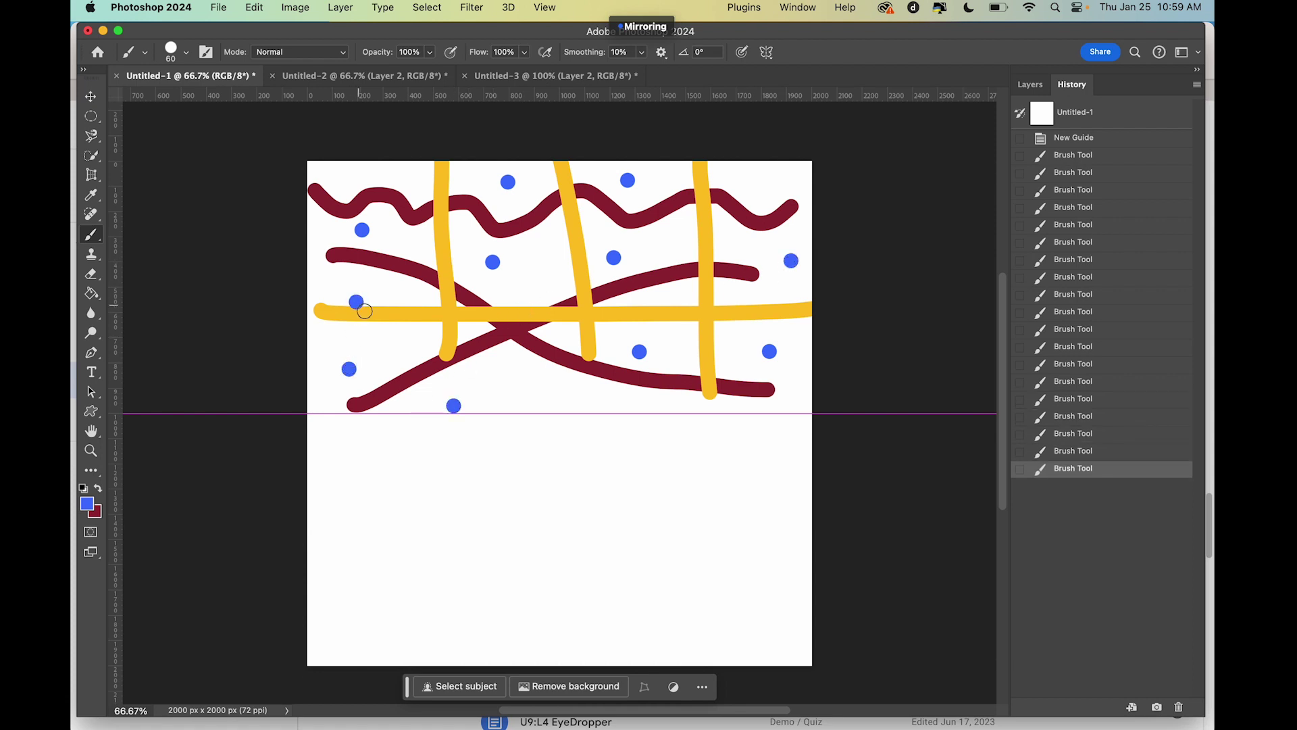
pyautogui.click(502, 375)
pyautogui.click(619, 392)
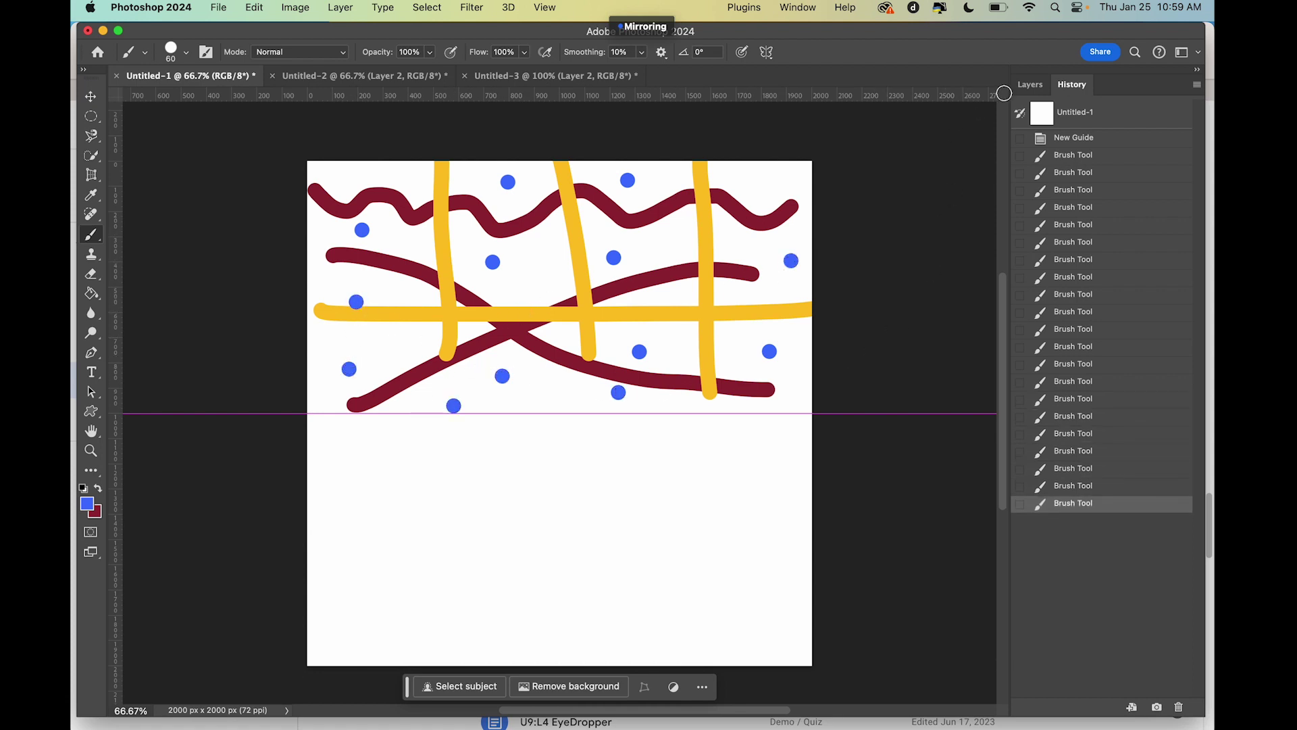
pyautogui.click(1030, 84)
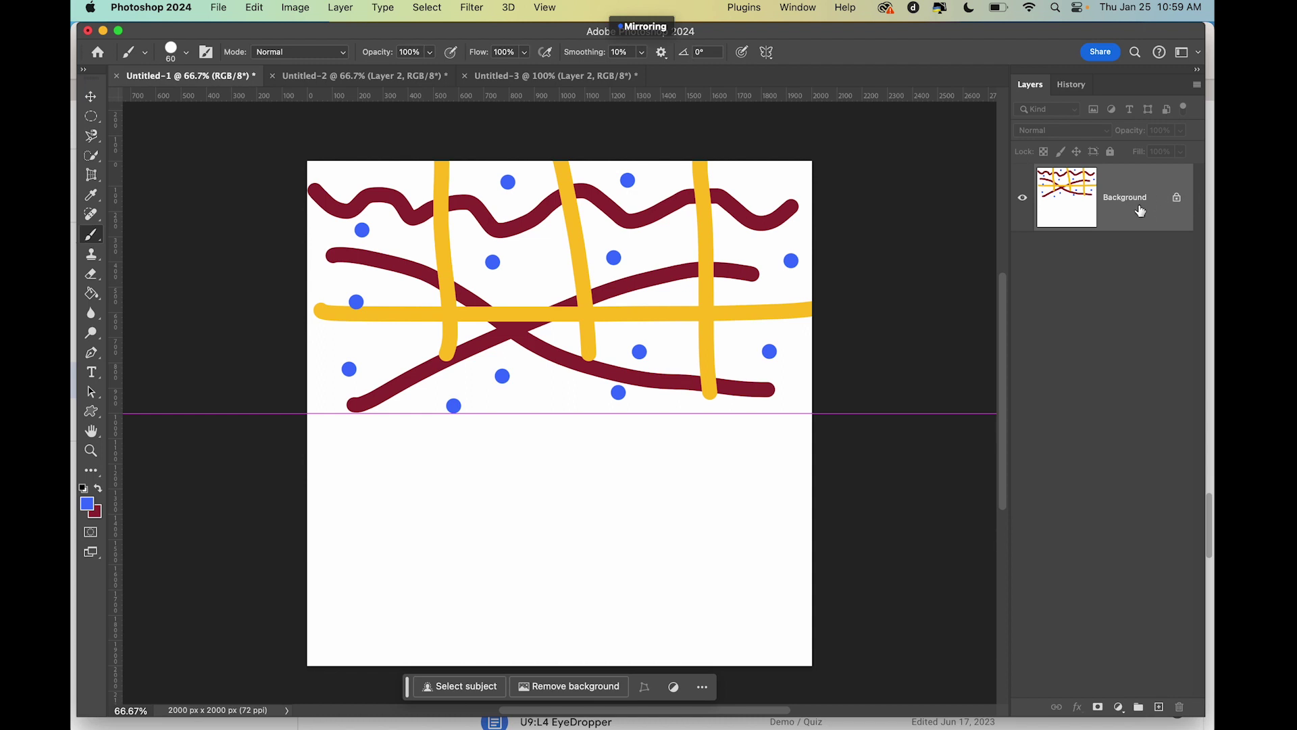
pyautogui.click(726, 352)
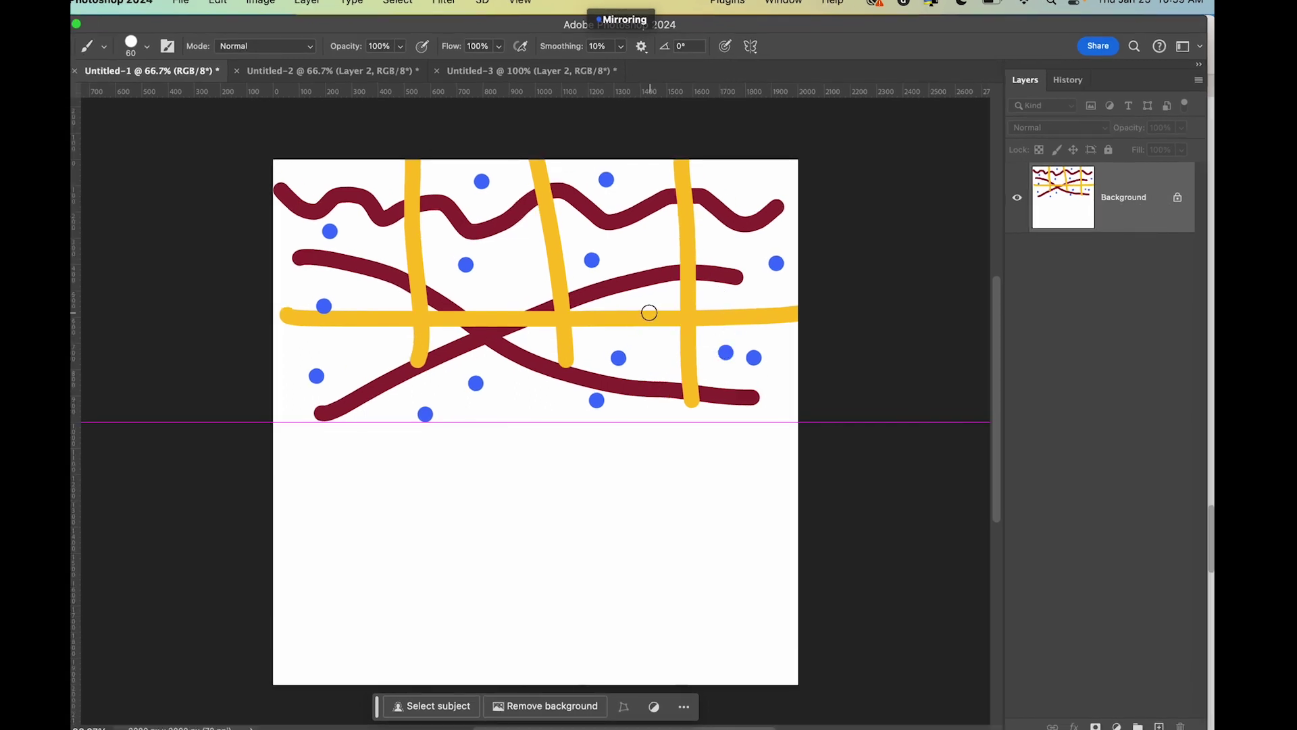
pyautogui.click(650, 303)
# Step: Add one more blue dot between the middle and right yellow strokes, then leave Photoshop
pyautogui.click(652, 241)
pyautogui.press('super+Tab')
# Step: In Safari, open a new tab to the Aeries Login bookmark under Education > AHS
pyautogui.press('super+Tab')
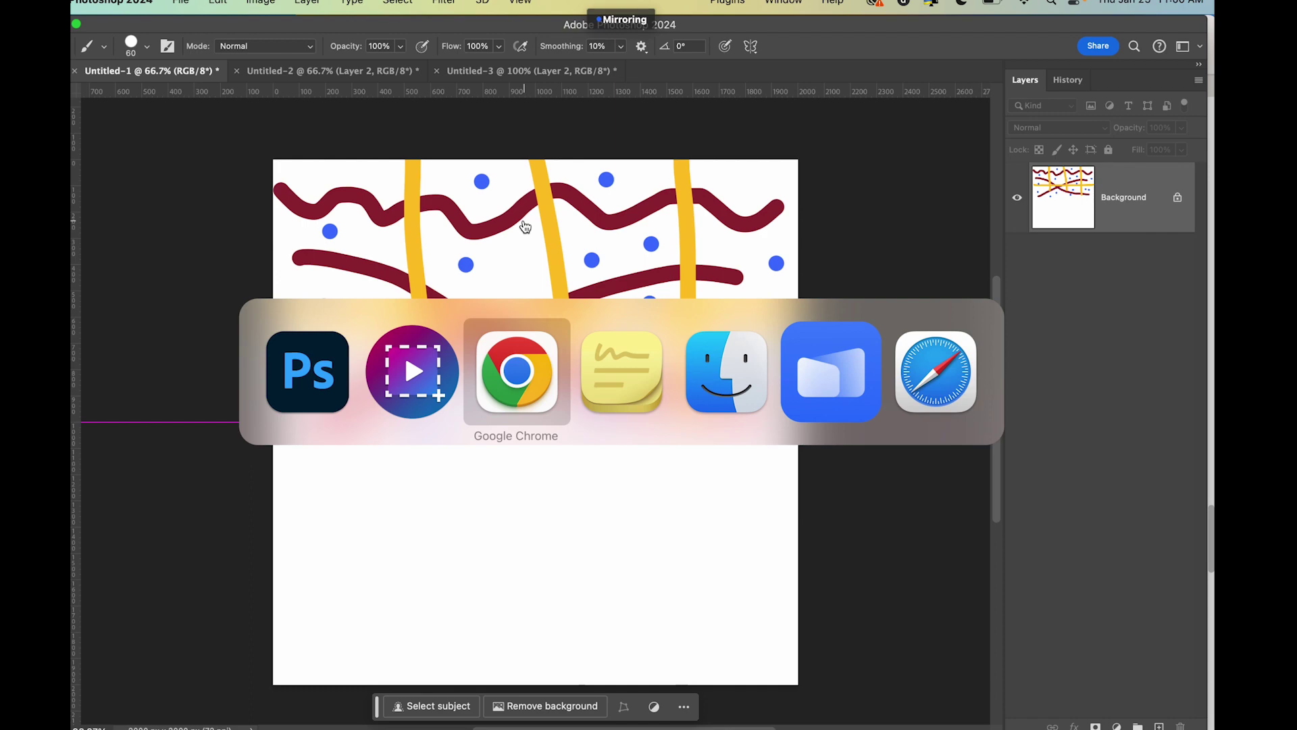
pyautogui.press('super+Tab')
pyautogui.press('super+Tab')
pyautogui.press('super+Tab')
pyautogui.press('super+Tab')
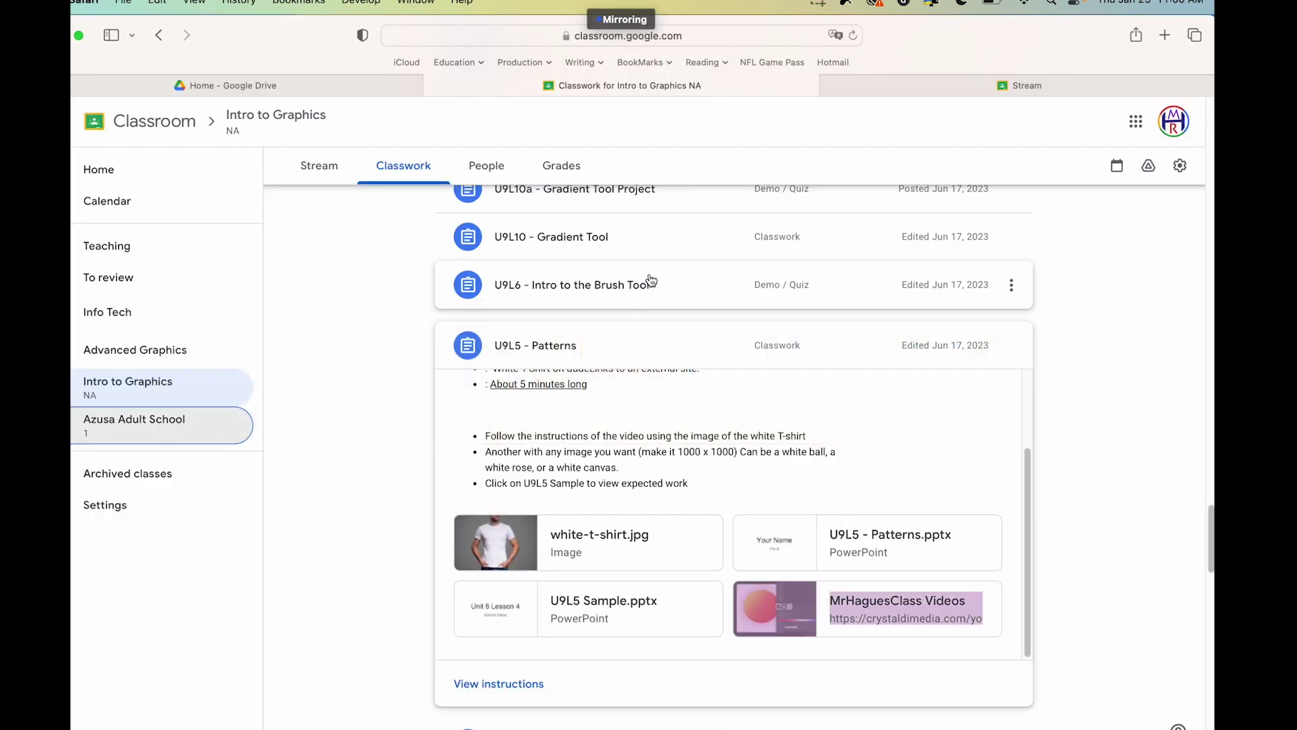
pyautogui.click(1163, 35)
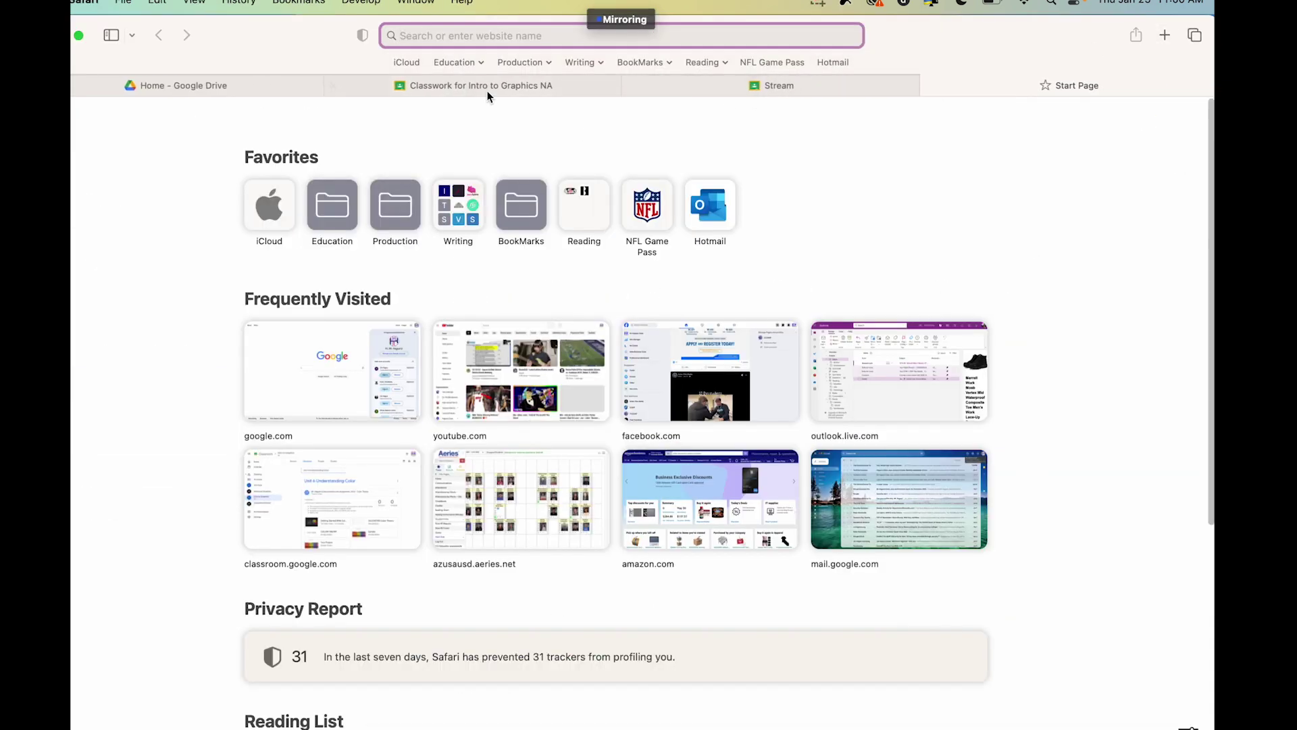
pyautogui.click(640, 61)
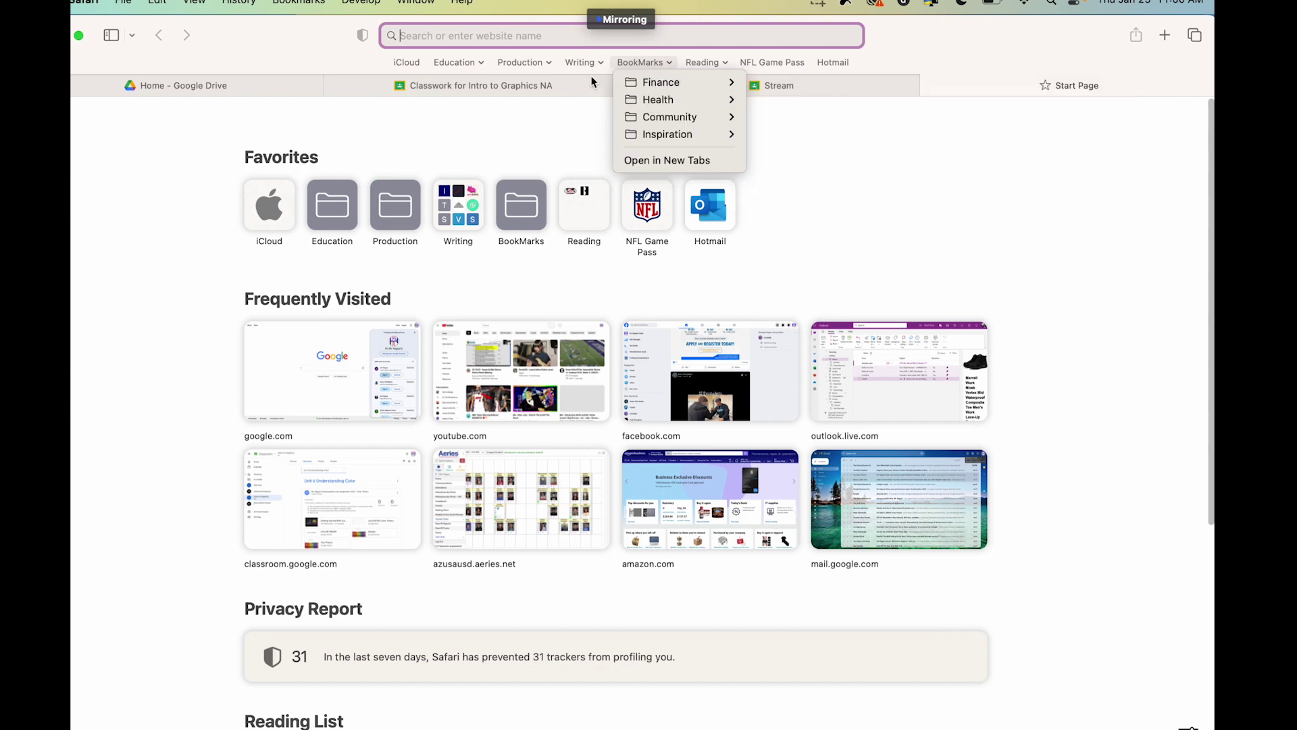
pyautogui.click(514, 63)
pyautogui.click(473, 62)
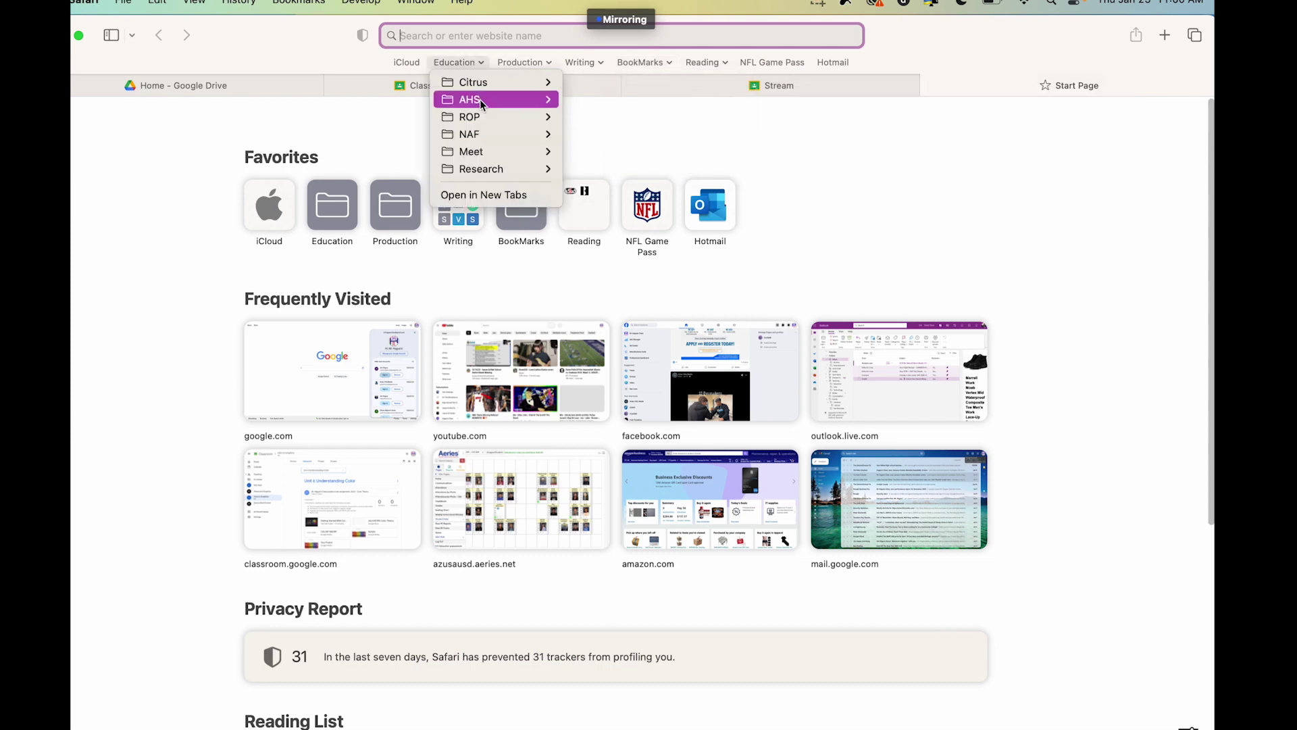
pyautogui.moveTo(480, 99)
pyautogui.click(599, 102)
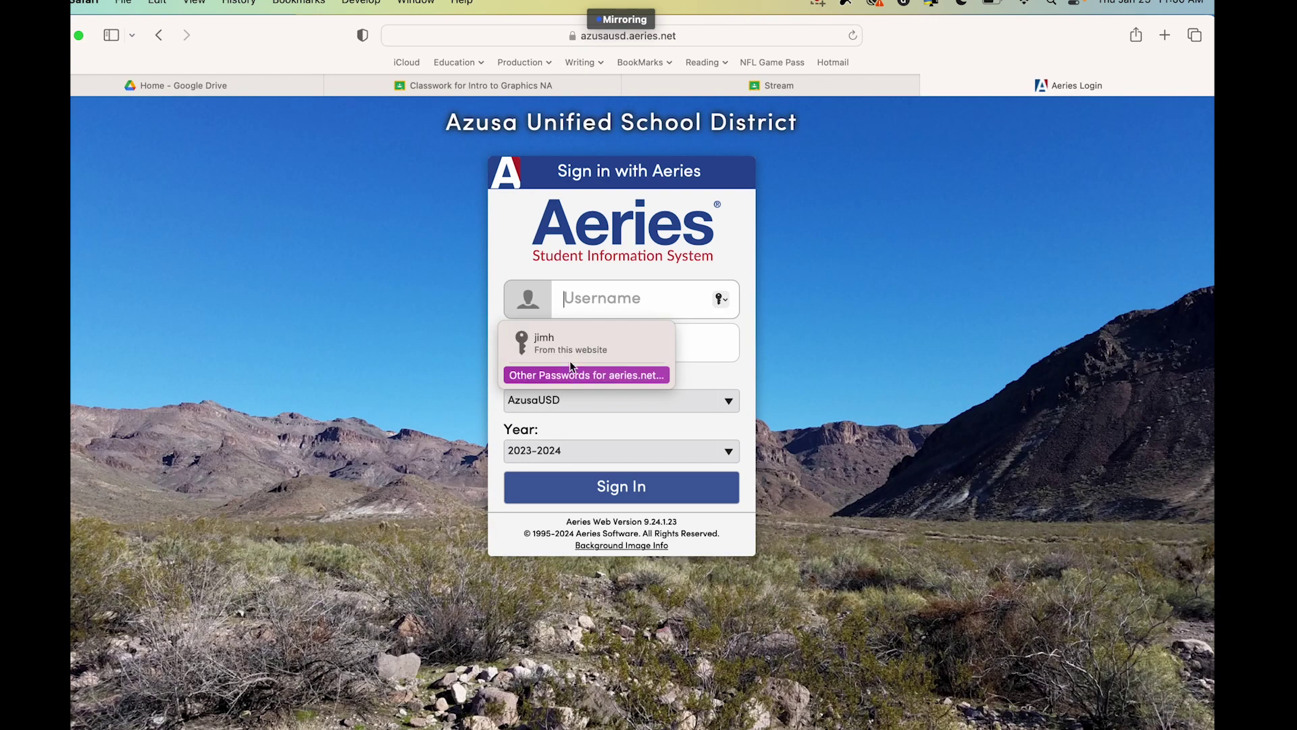
# Step: Autofill the Aeries login with the computer password, sign in, and pause the screen recording
pyautogui.click(631, 377)
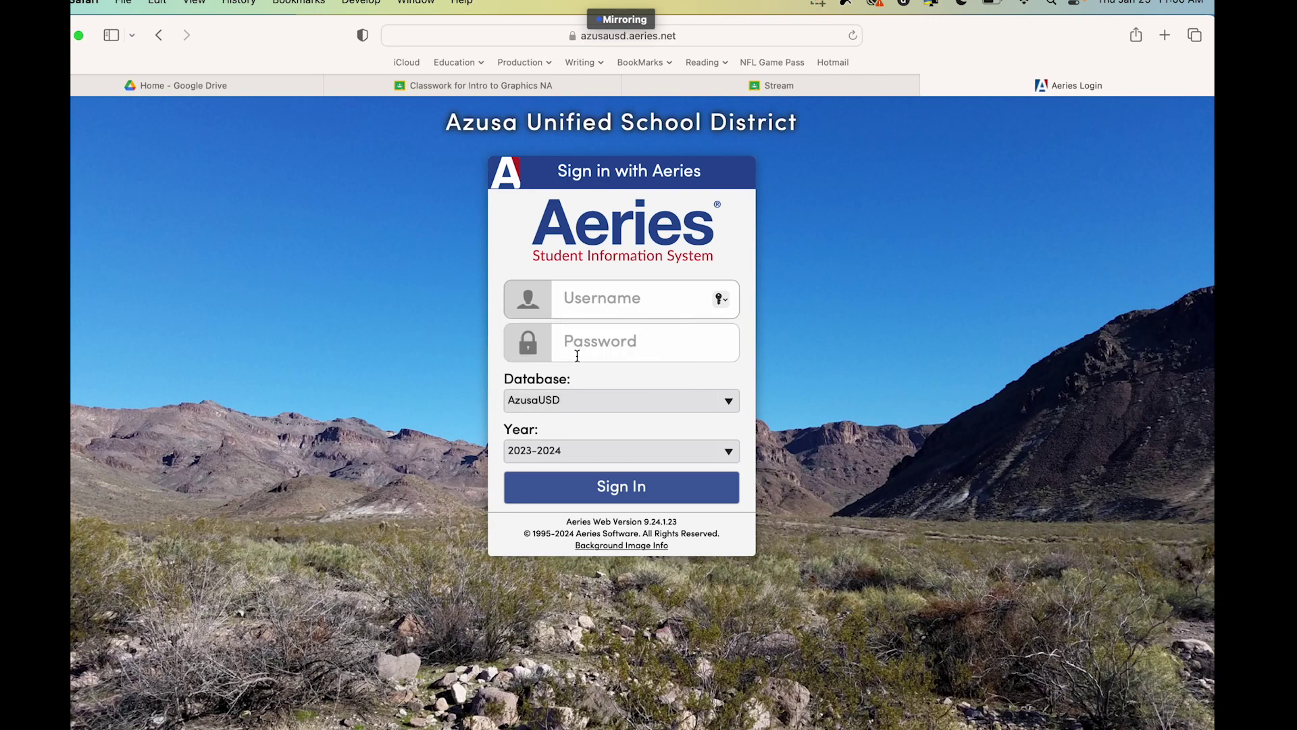
pyautogui.click(649, 452)
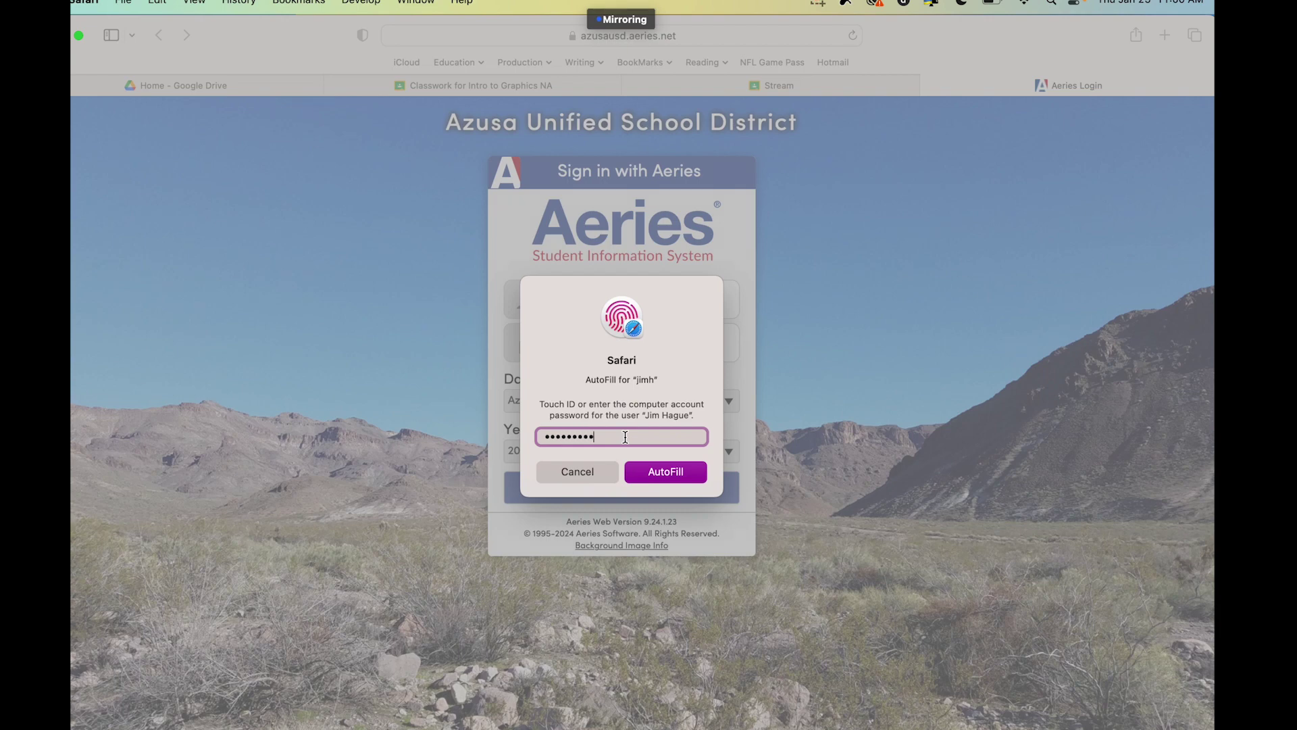
pyautogui.press('Return')
pyautogui.write('••')
pyautogui.press('Return')
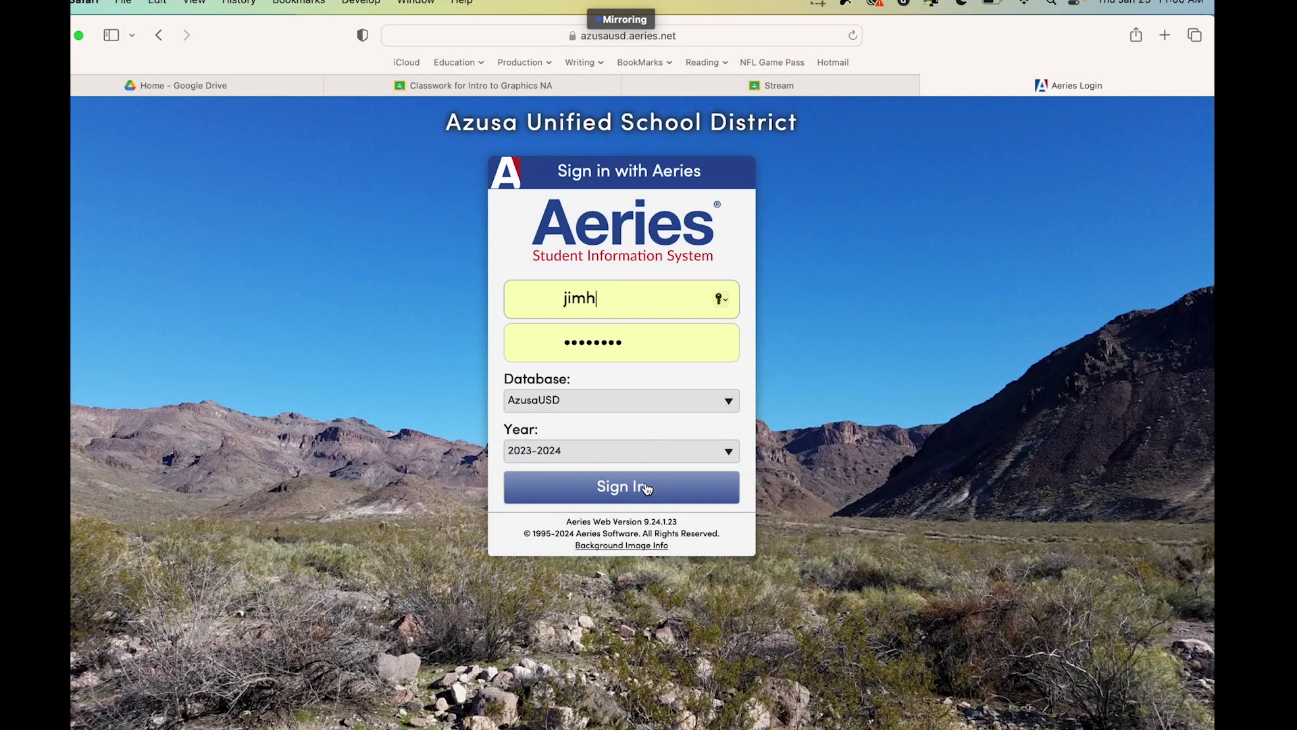
pyautogui.click(647, 487)
pyautogui.click(817, 3)
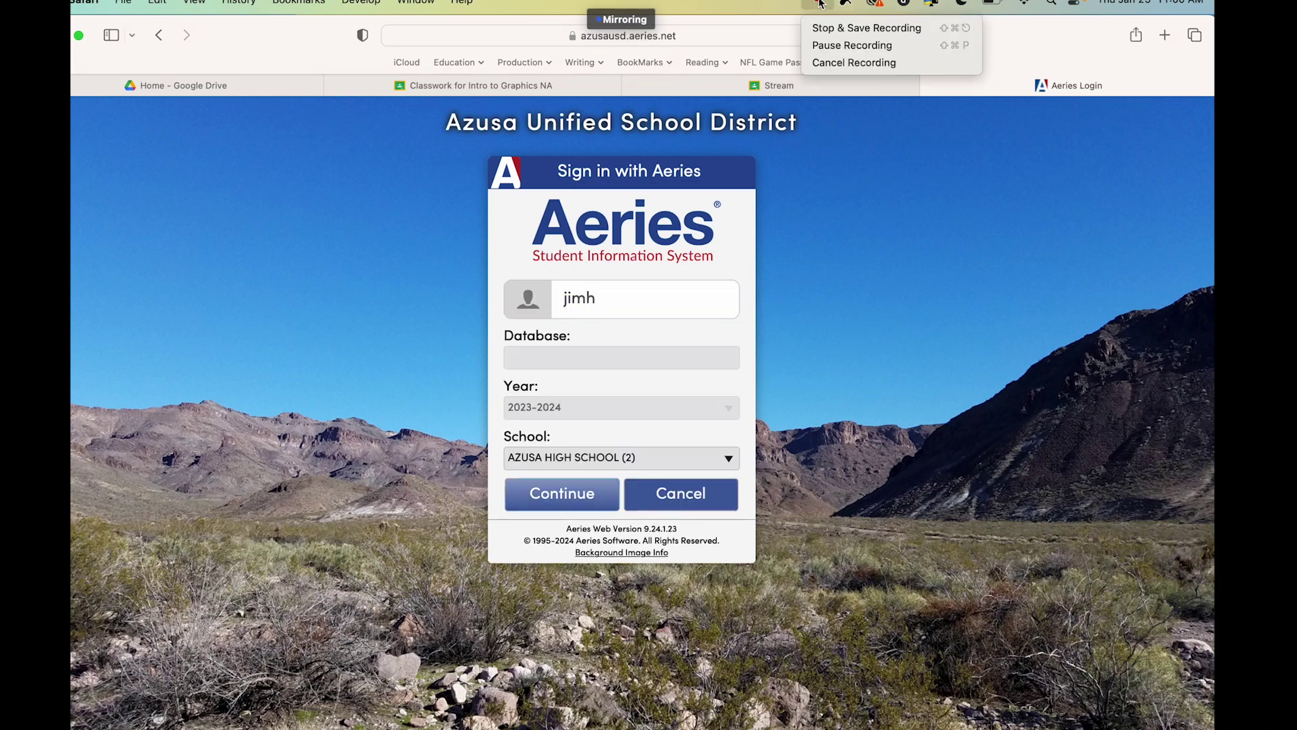
pyautogui.click(843, 46)
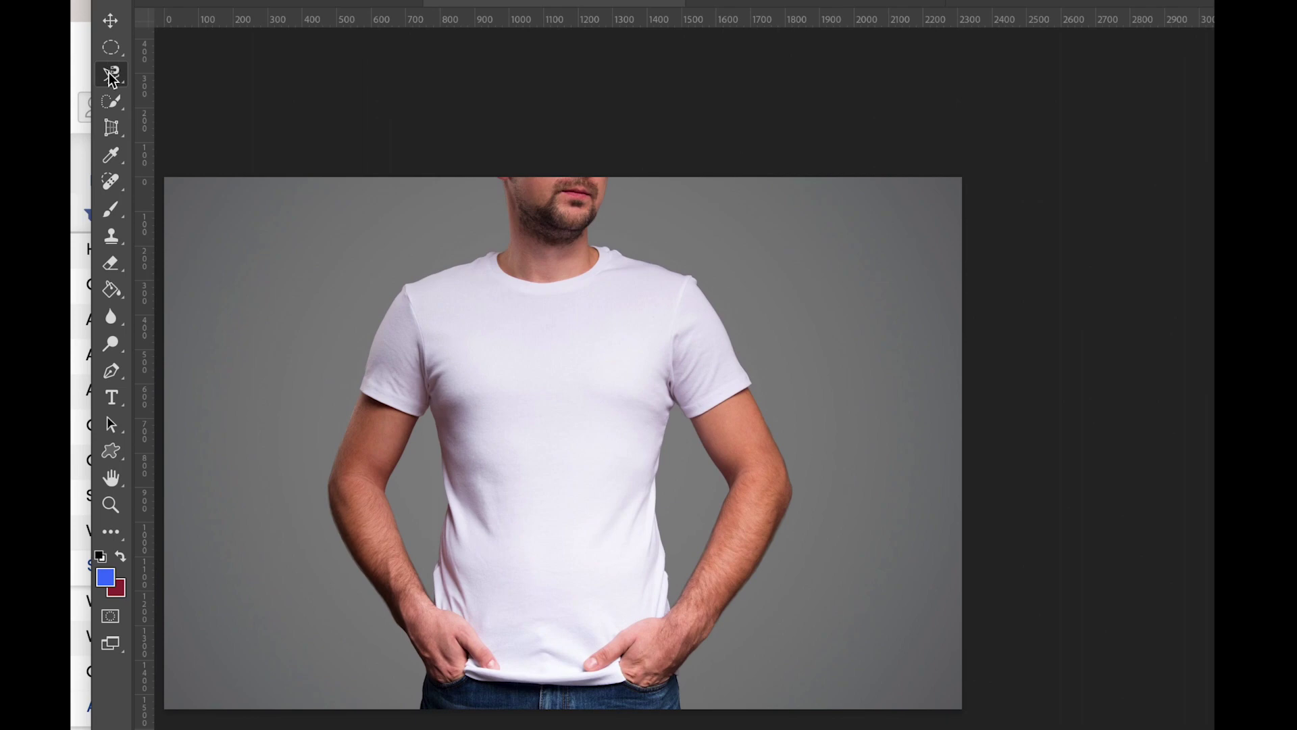
# Step: Trace the white T-shirt's edge with the Magnetic Lasso from the neckline and close it
pyautogui.click(497, 249)
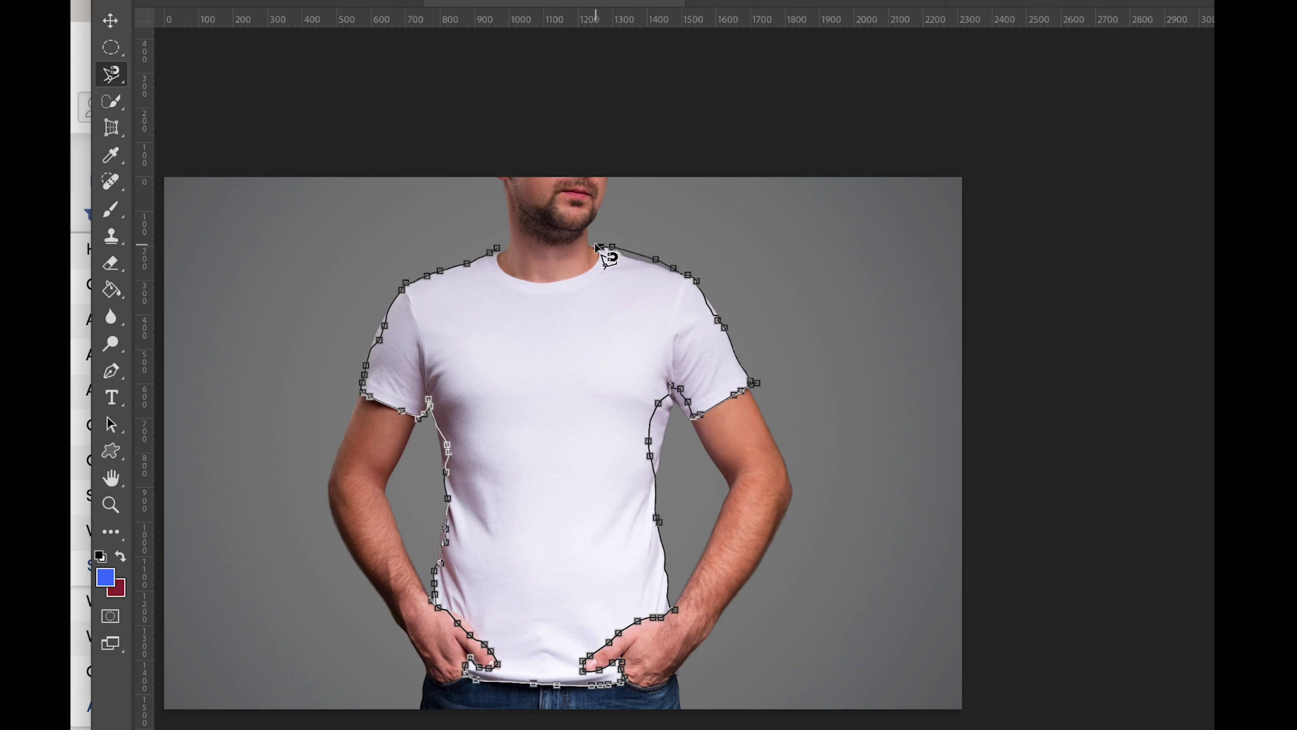
pyautogui.click(497, 249)
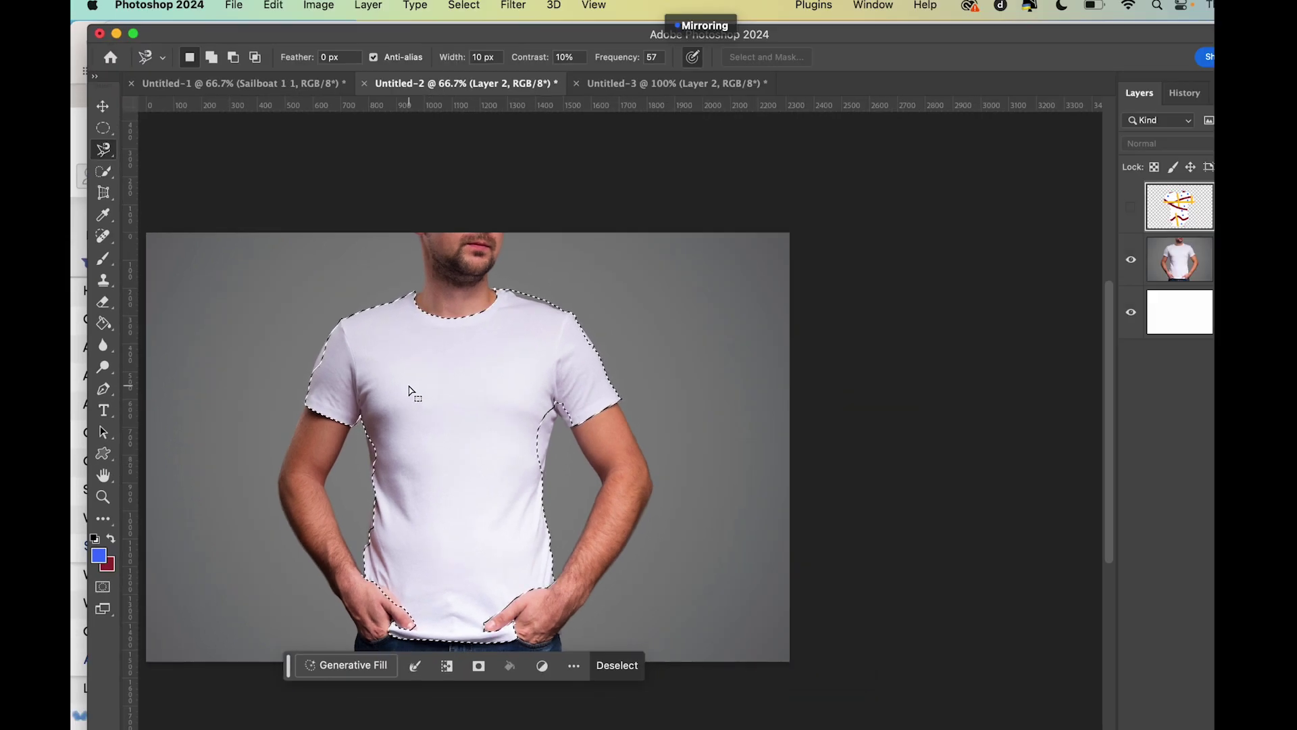
# Step: Finalize the shirt selection, replace Layer 2 with an empty layer, and open Edit > Fill with Pattern
pyautogui.rightClick(524, 333)
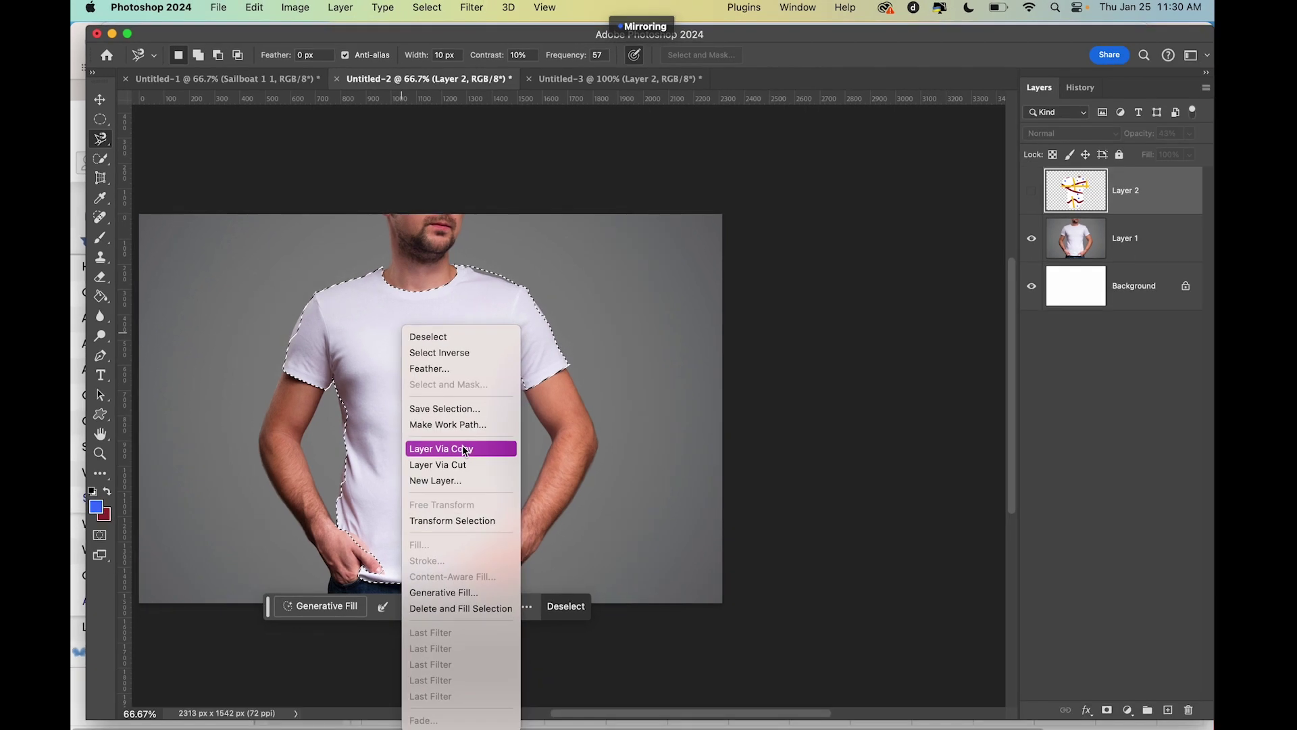
pyautogui.click(464, 450)
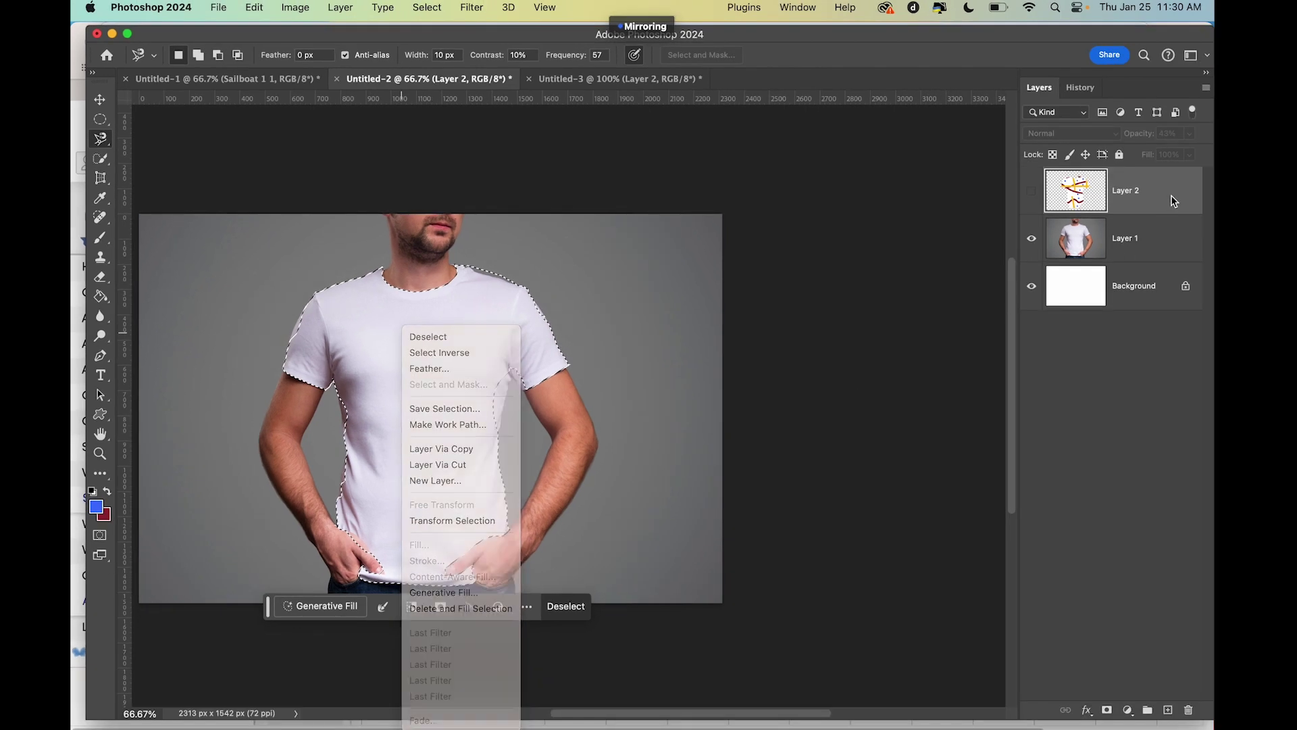
pyautogui.moveTo(1161, 206); pyautogui.dragTo(1188, 710)
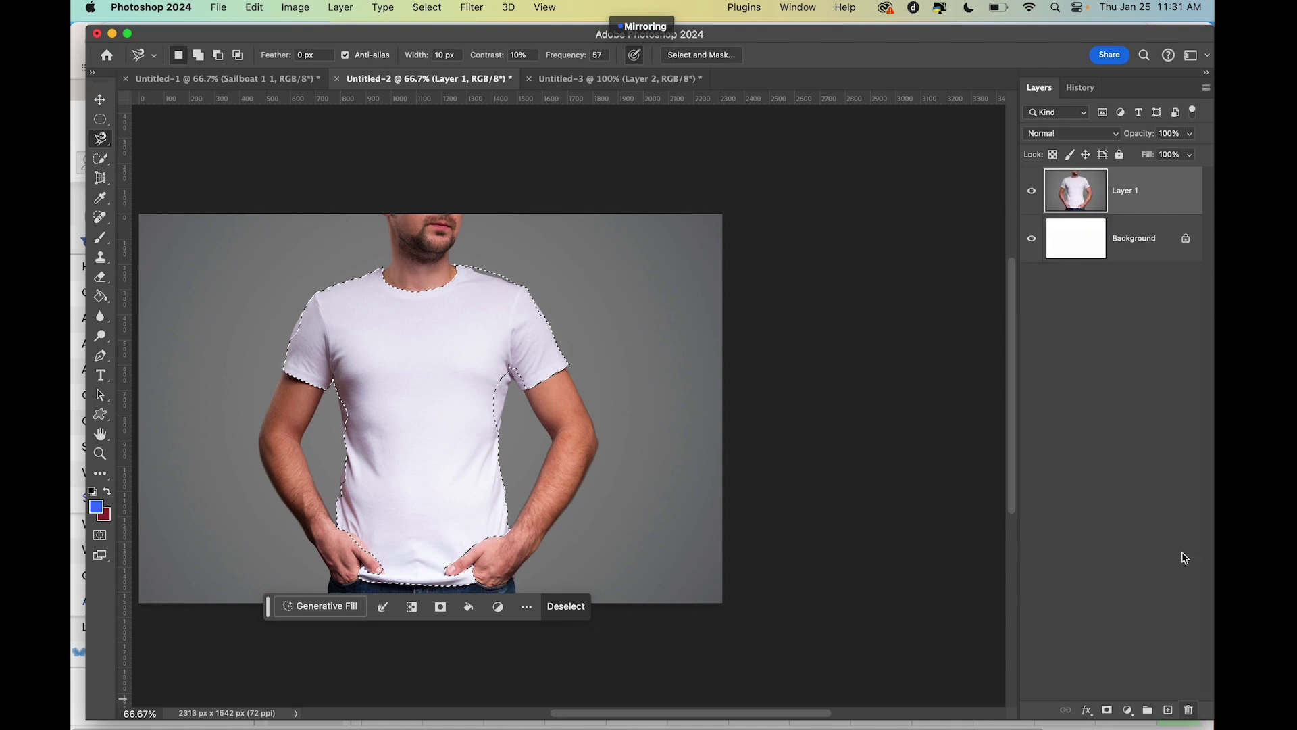
pyautogui.click(1167, 708)
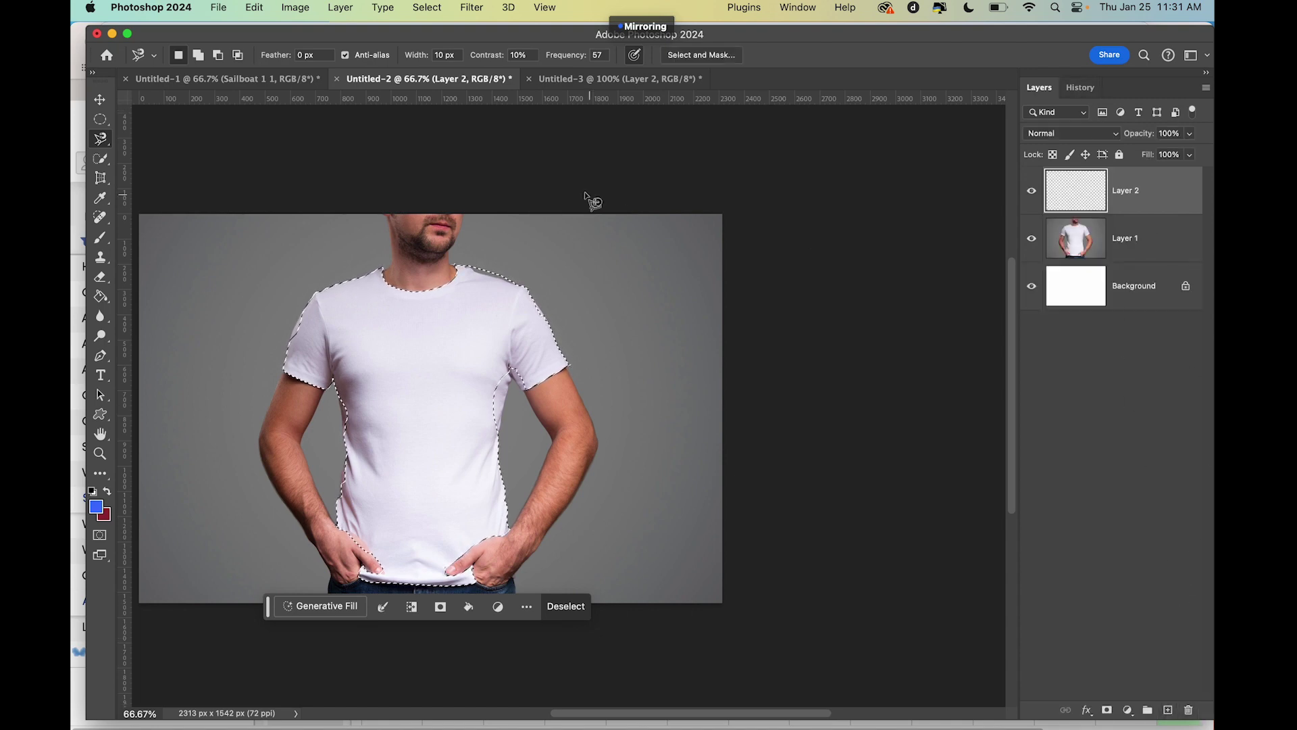
pyautogui.click(254, 7)
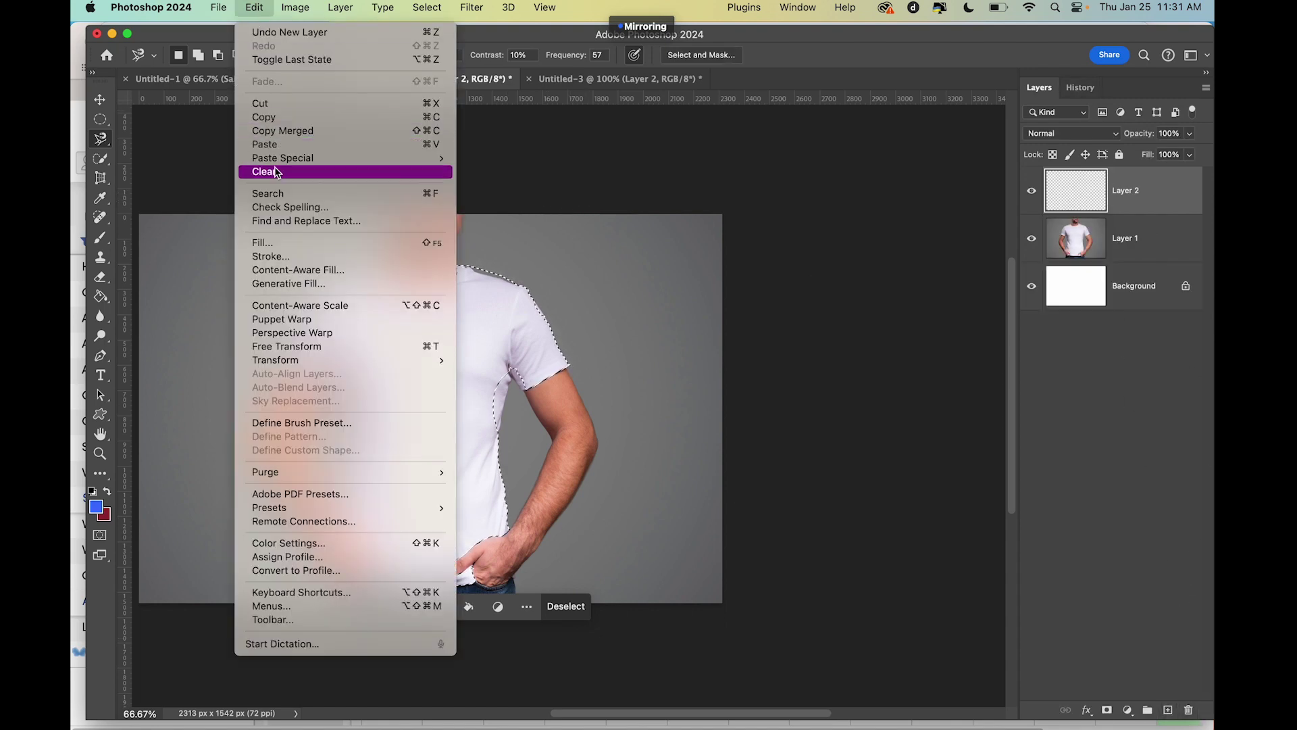
pyautogui.click(272, 243)
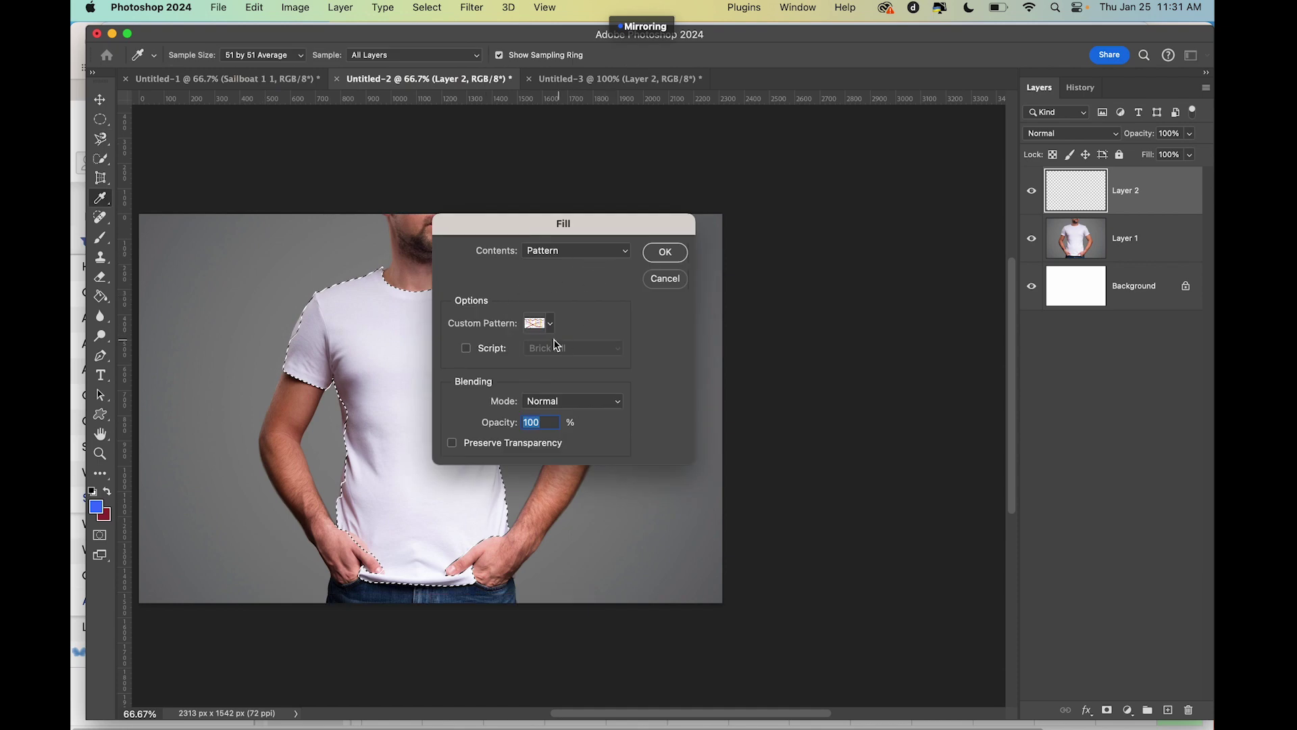
# Step: Fill the shirt selection with the custom brush-stroke pattern and drop Layer 2's opacity to 39%
pyautogui.click(655, 254)
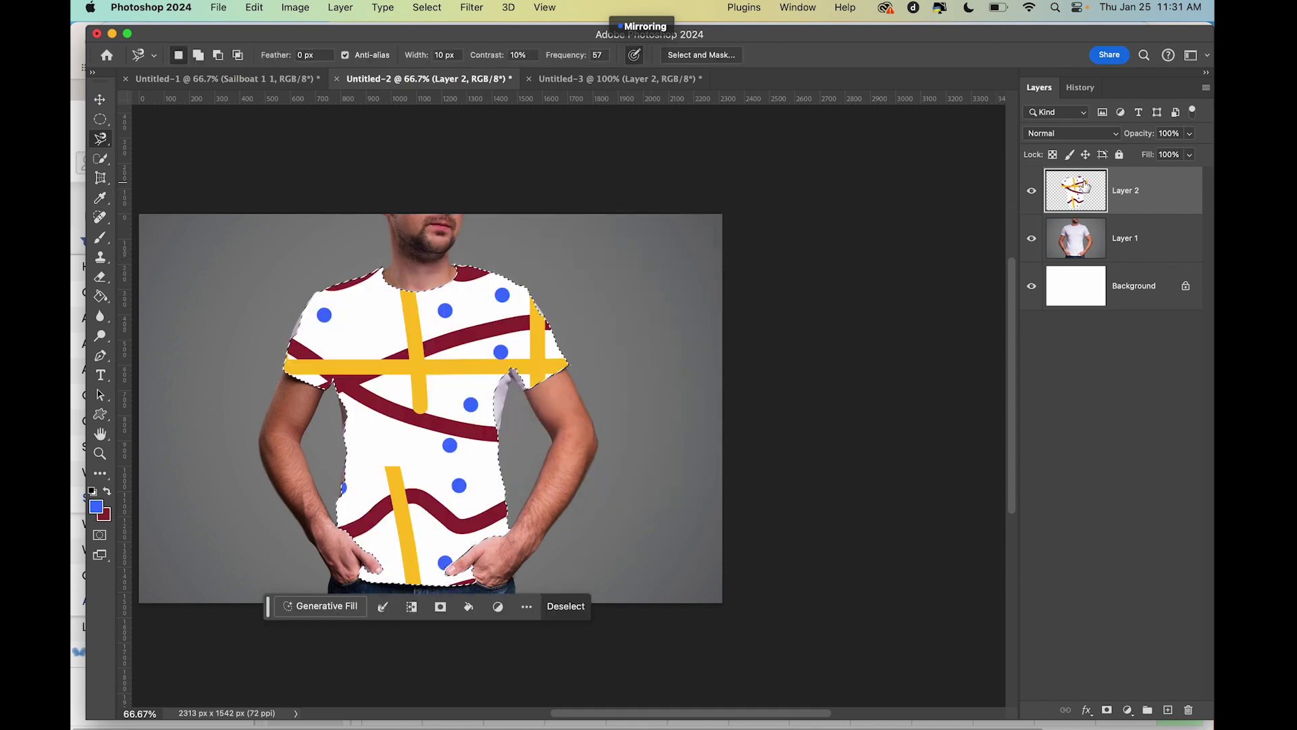
pyautogui.click(1188, 135)
pyautogui.moveTo(1191, 151); pyautogui.dragTo(1149, 156)
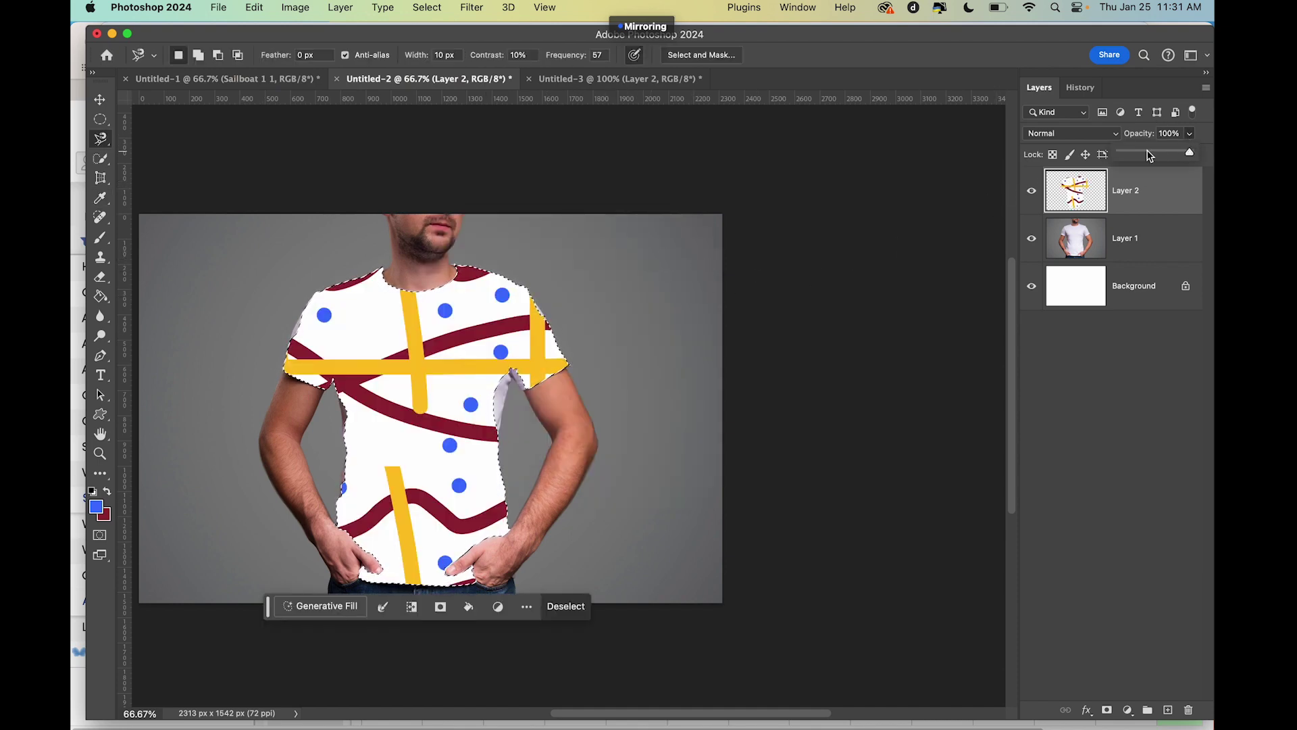